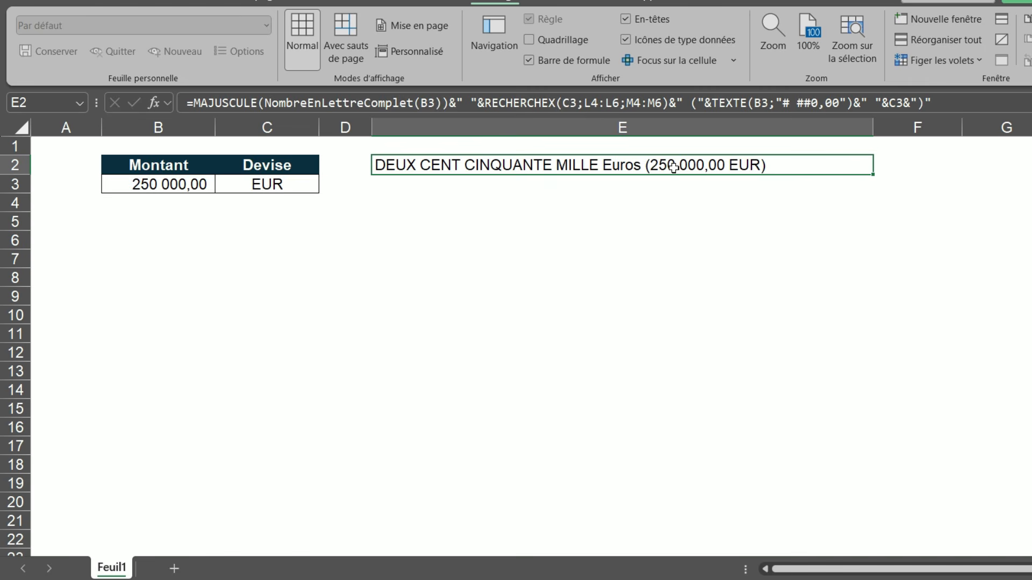
pyautogui.click(729, 385)
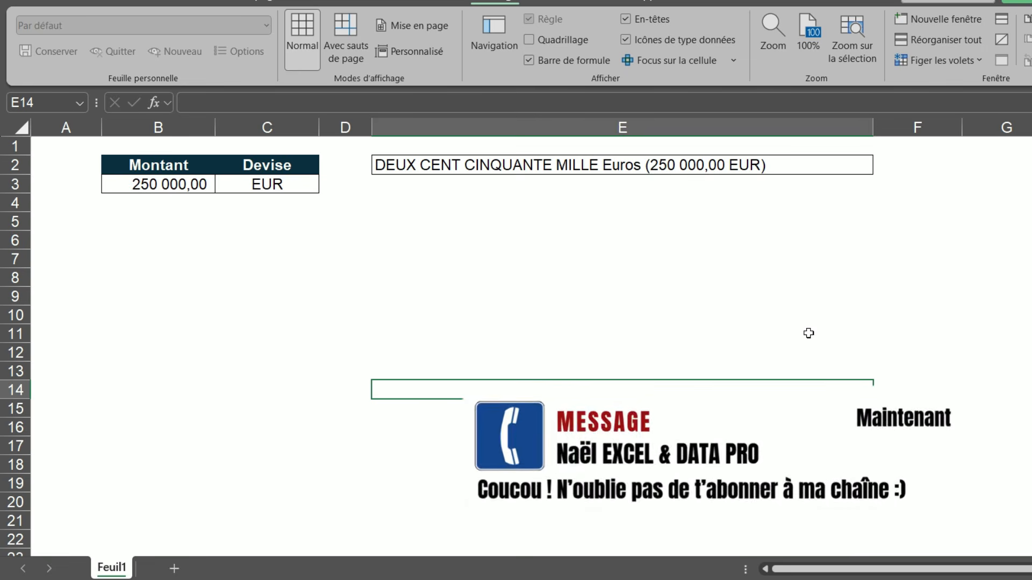
pyautogui.click(469, 328)
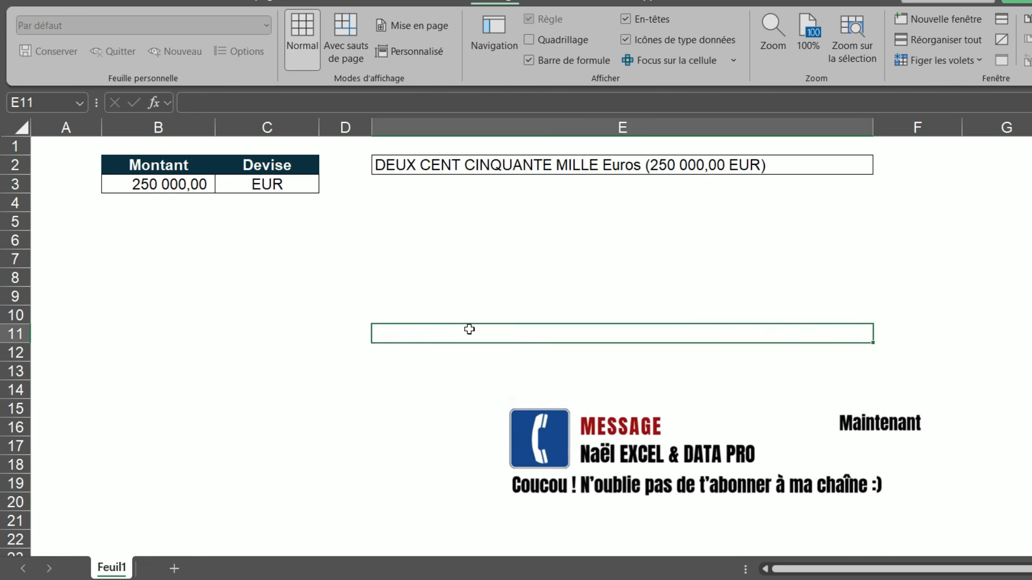
pyautogui.click(481, 279)
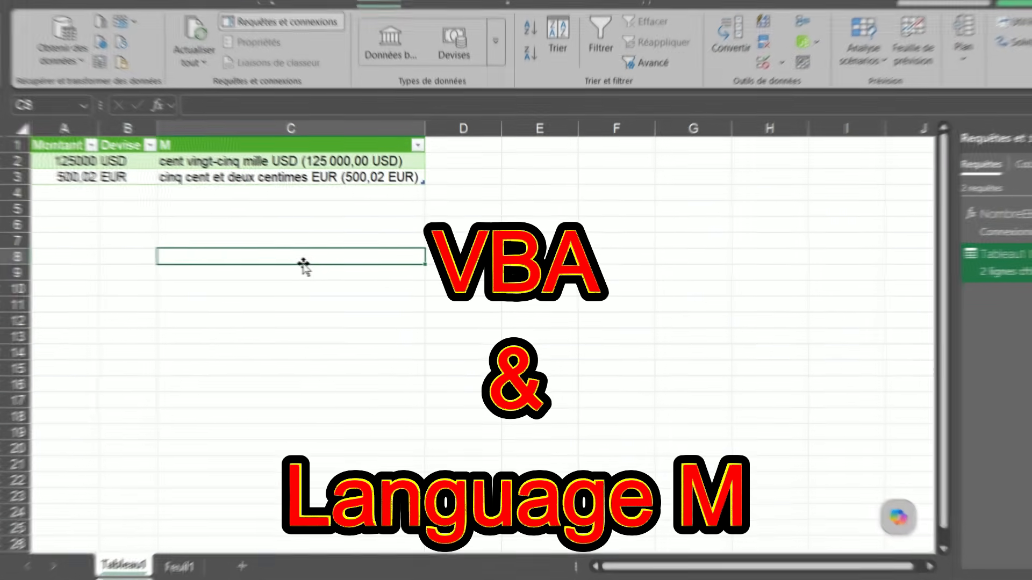
pyautogui.click(280, 221)
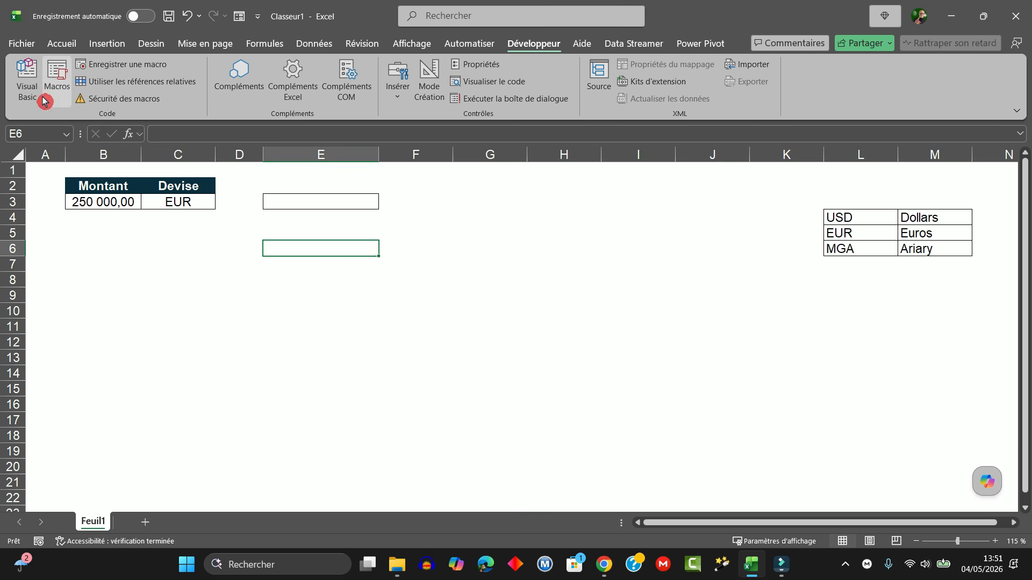
# Step: Open the Visual Basic editor and insert a new standard module in the Classeur1 project
pyautogui.click(30, 80)
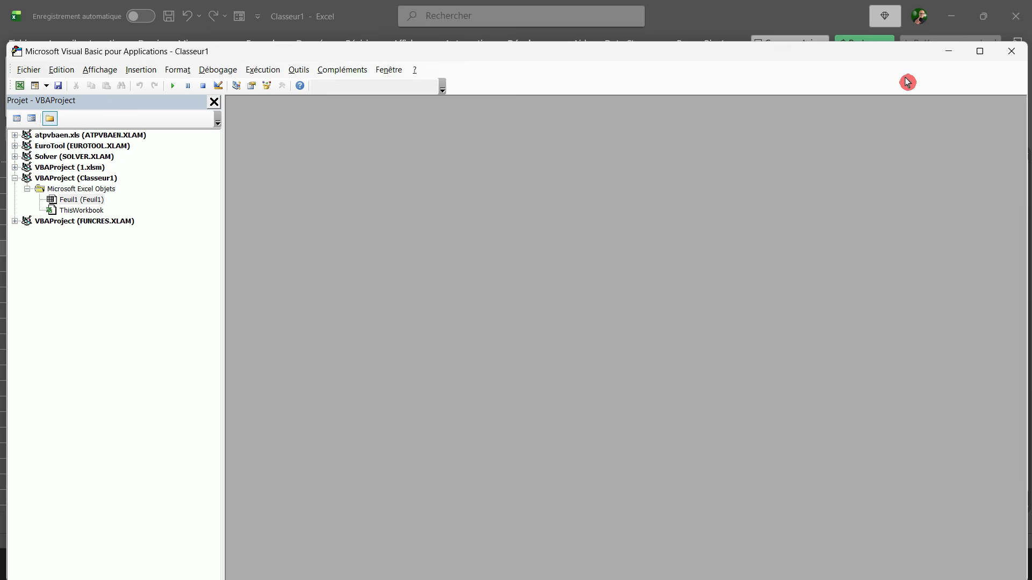
pyautogui.click(1010, 50)
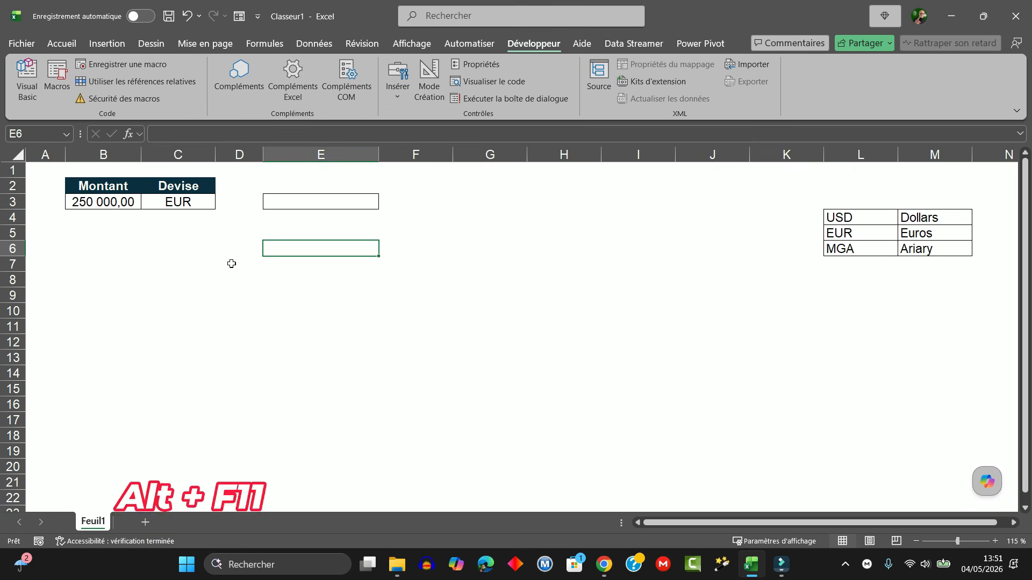
pyautogui.hotkey('alt', 'F11')
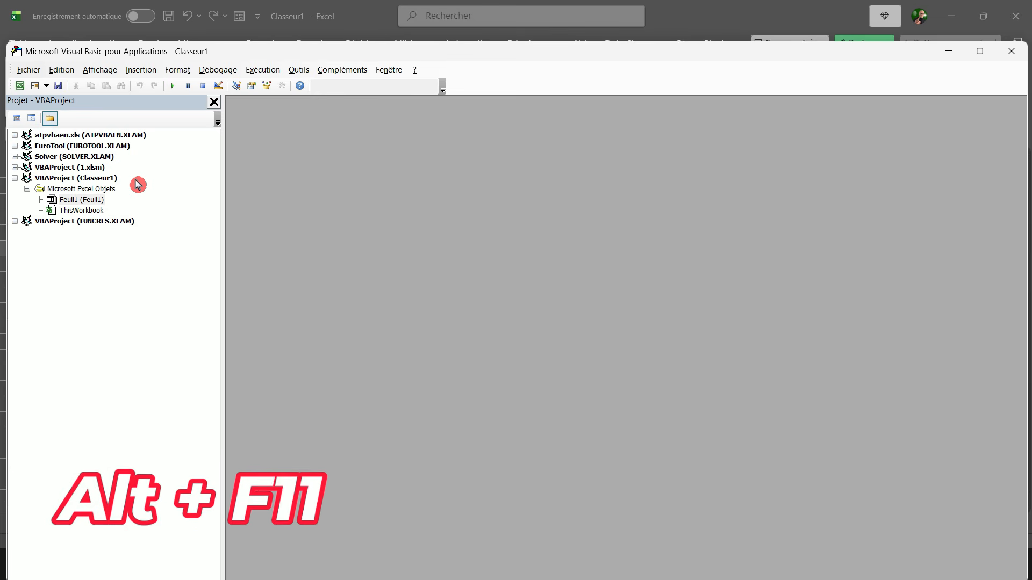
pyautogui.click(146, 70)
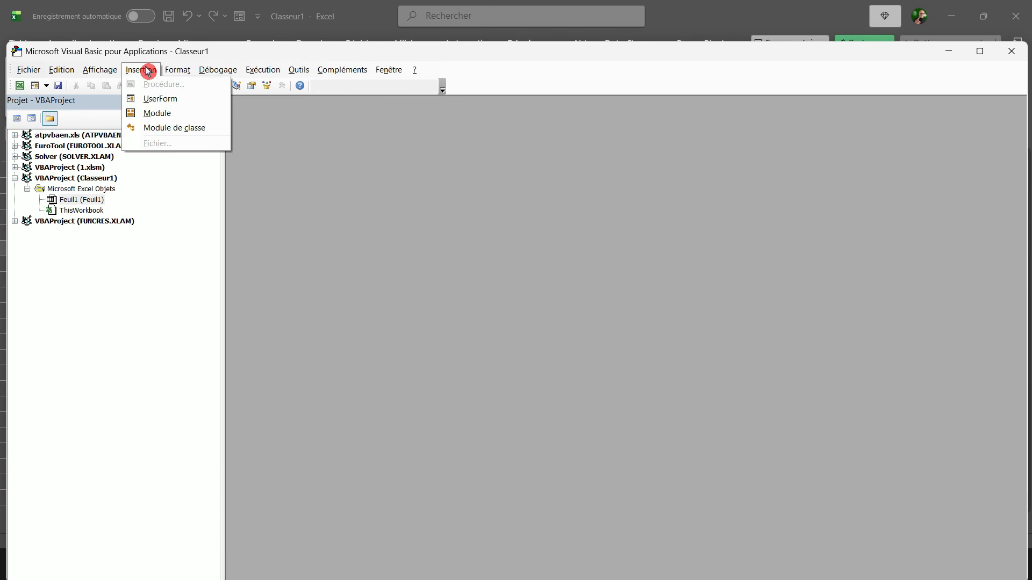
pyautogui.click(157, 113)
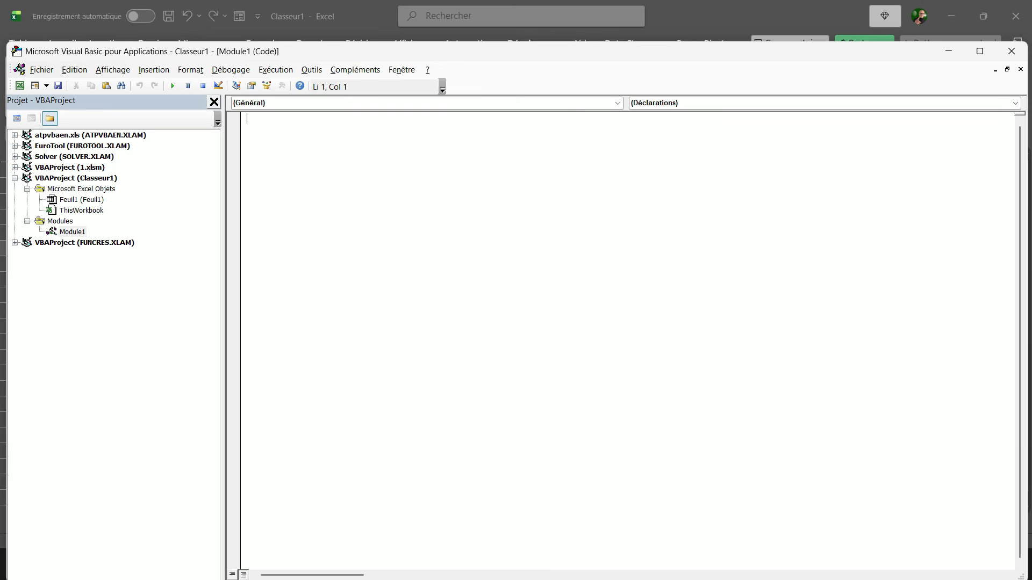
# Step: Paste the NombreEnLettreComplet and ConvertirNombre function code into the new module and select the main function's name
pyautogui.hotkey('ctrl', 'v')
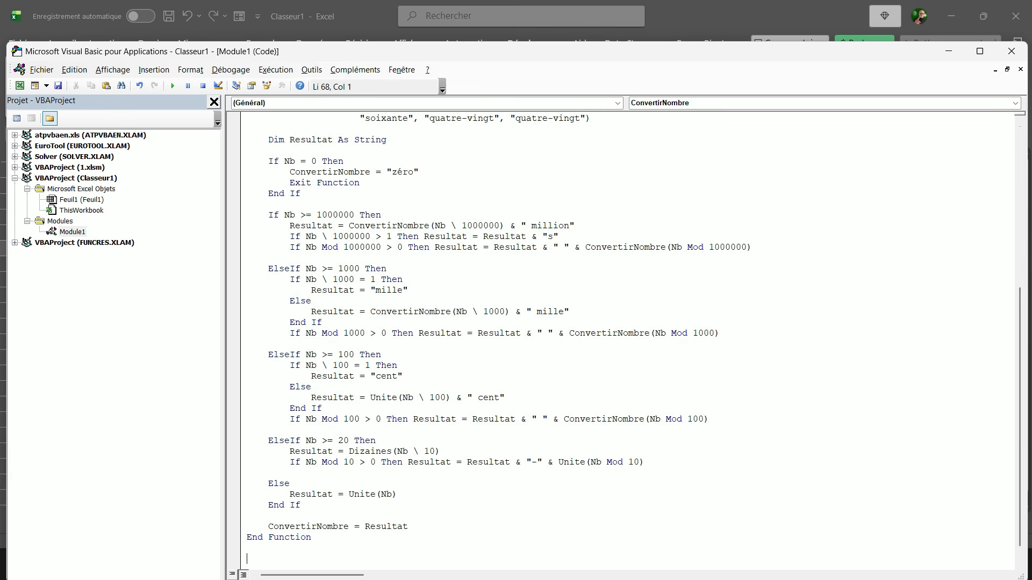
pyautogui.scroll(9, 628, 338)
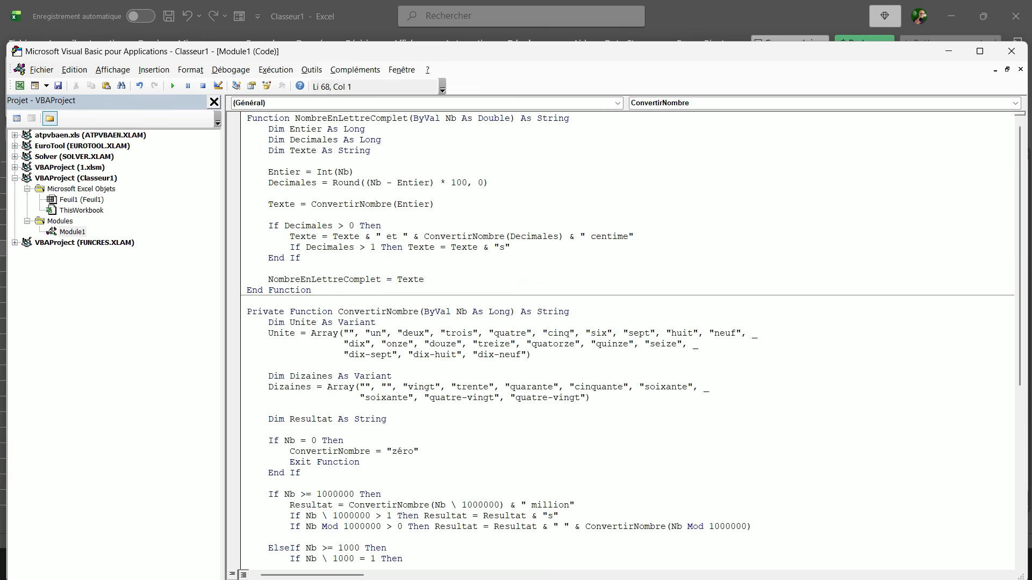
pyautogui.scroll(-4, 629, 338)
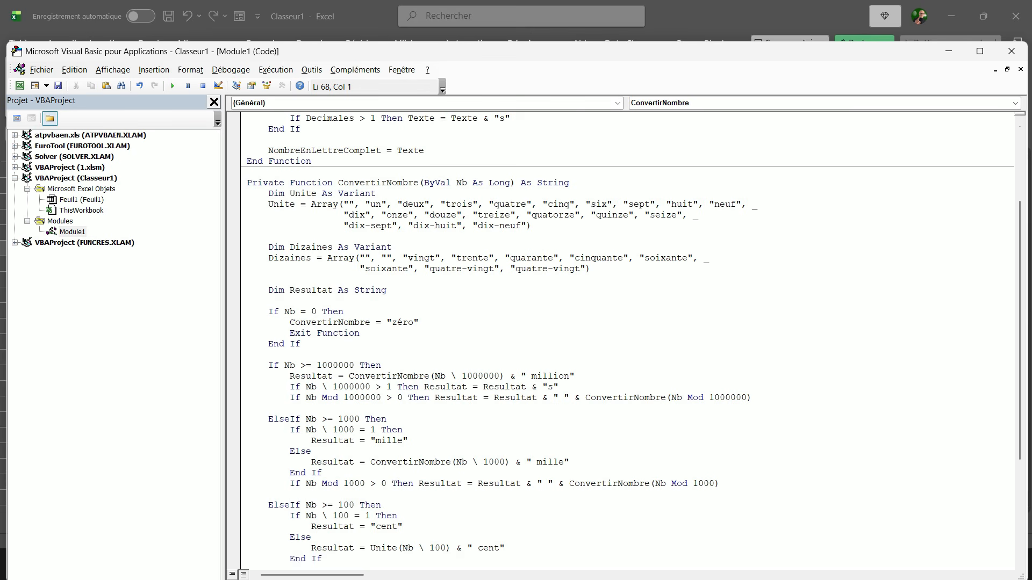
pyautogui.scroll(4, 628, 338)
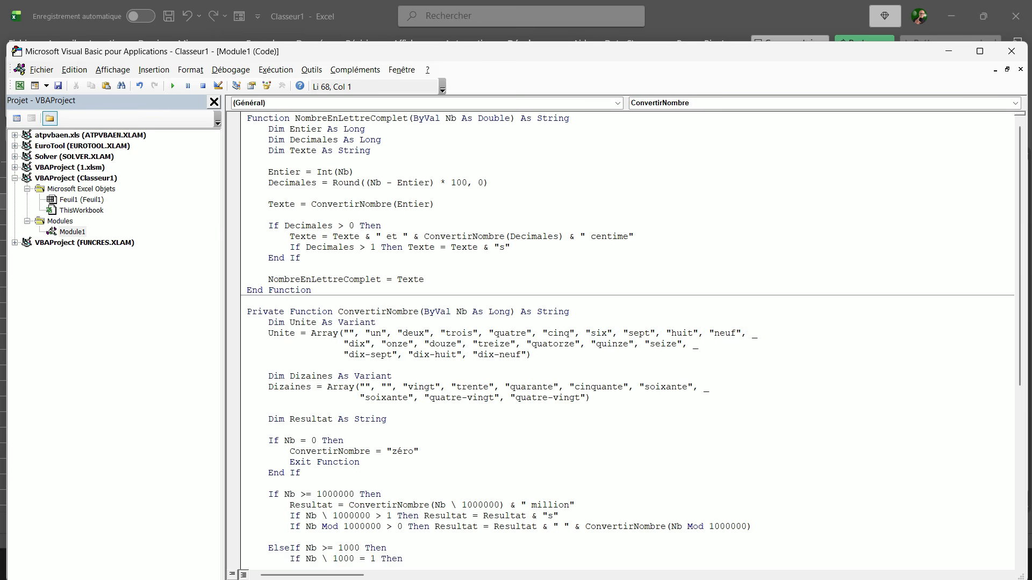
pyautogui.moveTo(295, 118); pyautogui.dragTo(333, 118)
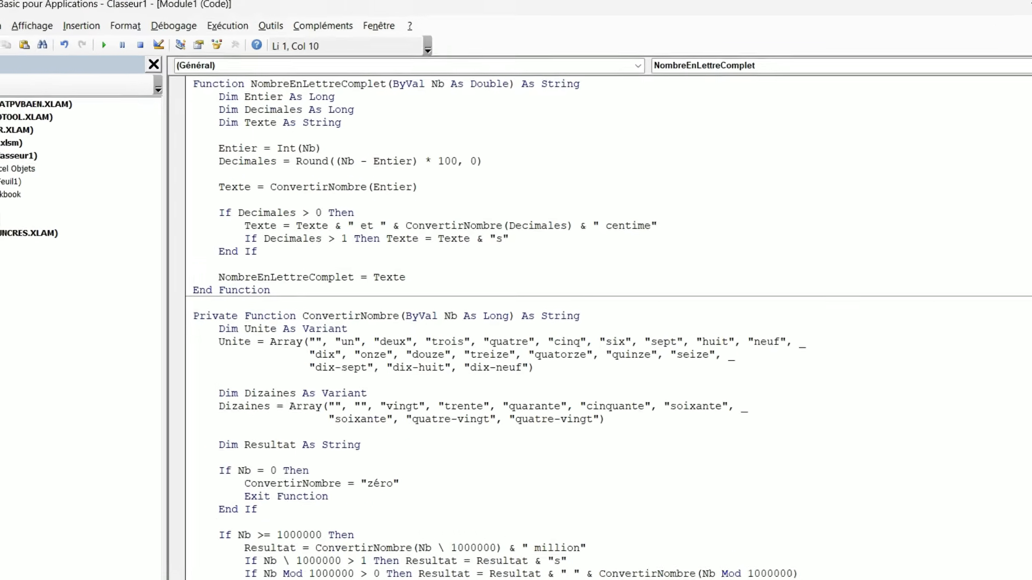
pyautogui.moveTo(244, 36); pyautogui.dragTo(362, 36)
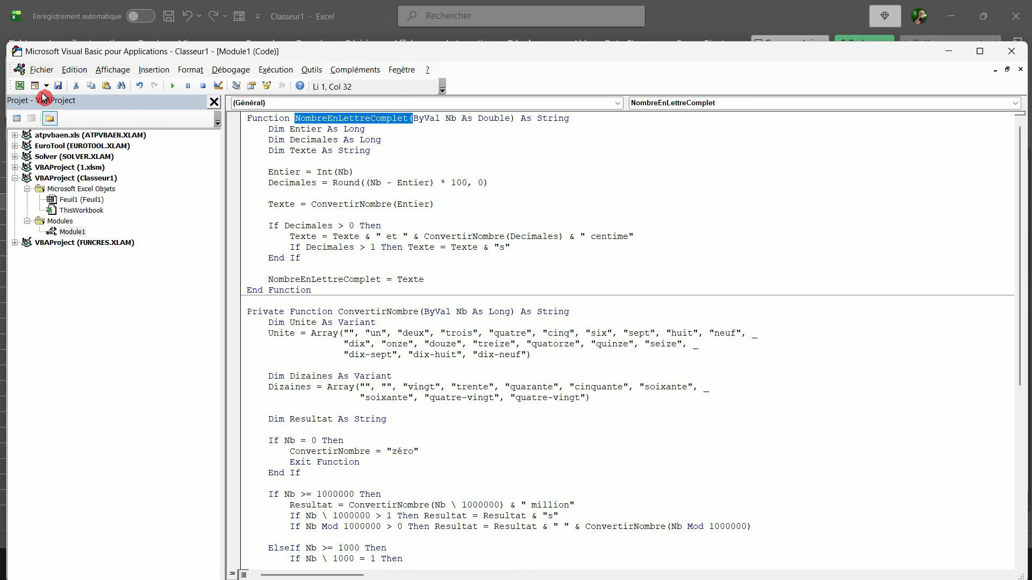
# Step: Switch back to the Excel worksheet, enter =NombreEnLettreComplet(B3) in cell E3 and fit column E to its content
pyautogui.click(21, 86)
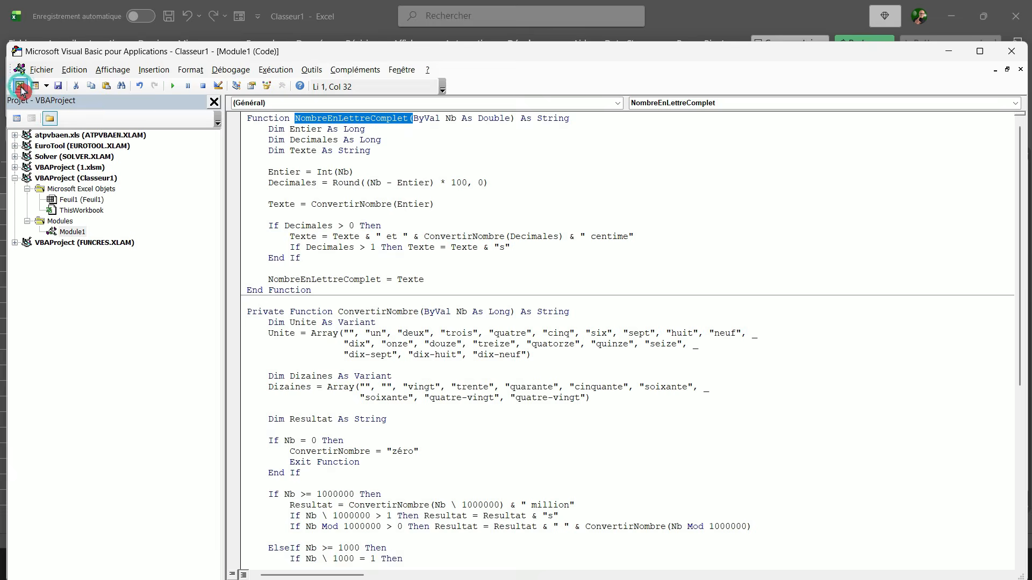
pyautogui.click(318, 205)
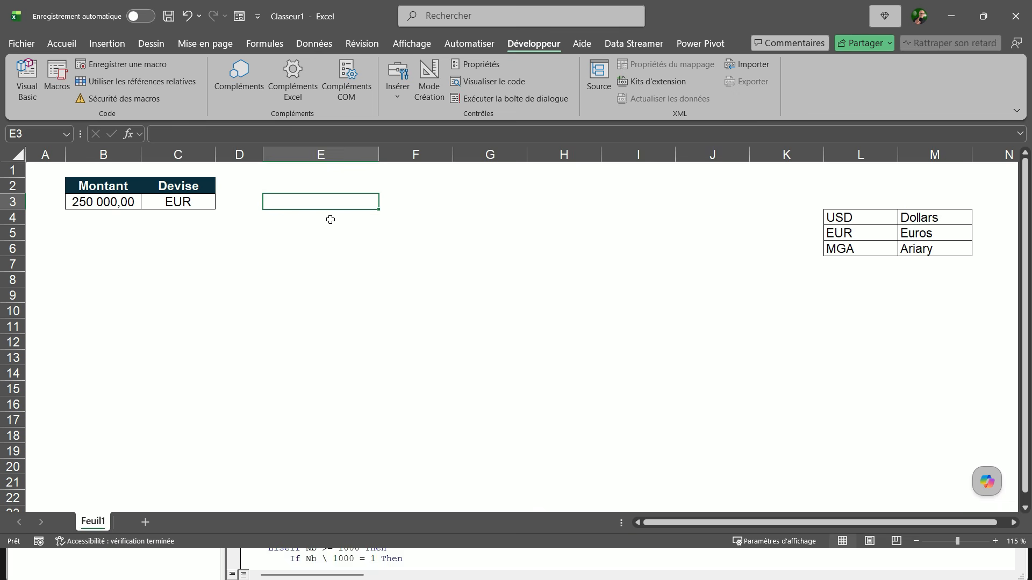
pyautogui.write('=')
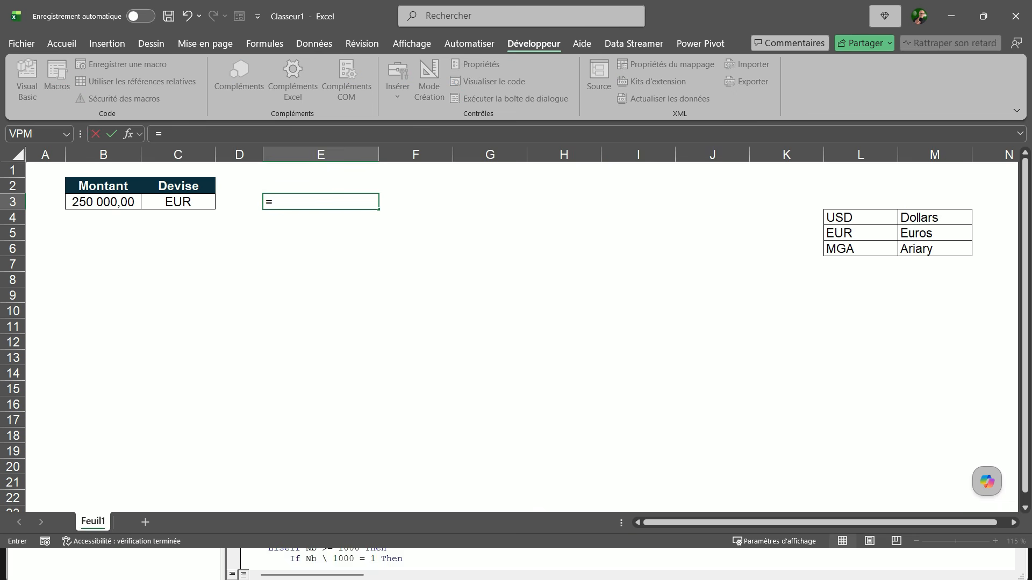
pyautogui.write('Nomb')
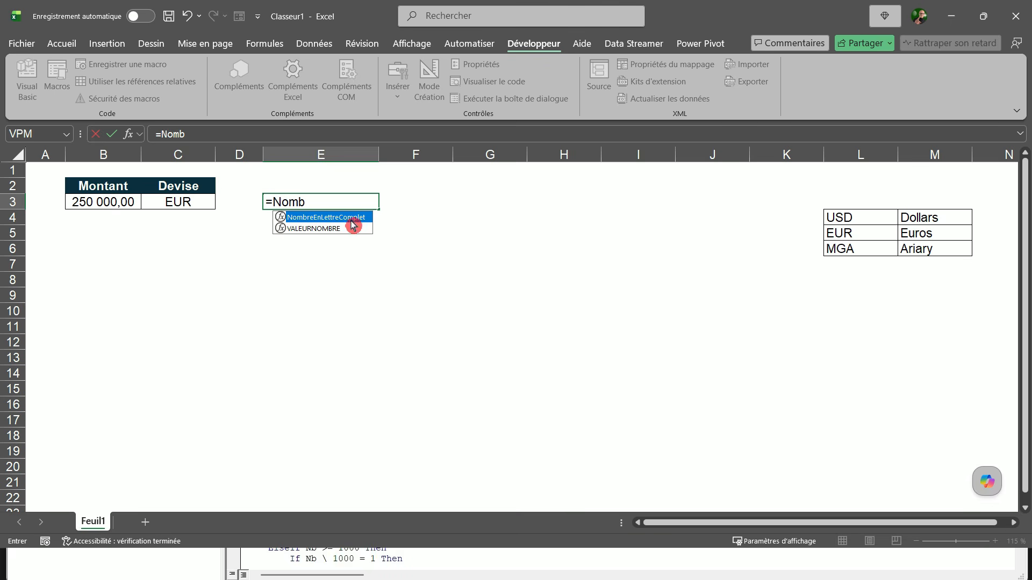
pyautogui.doubleClick(349, 219)
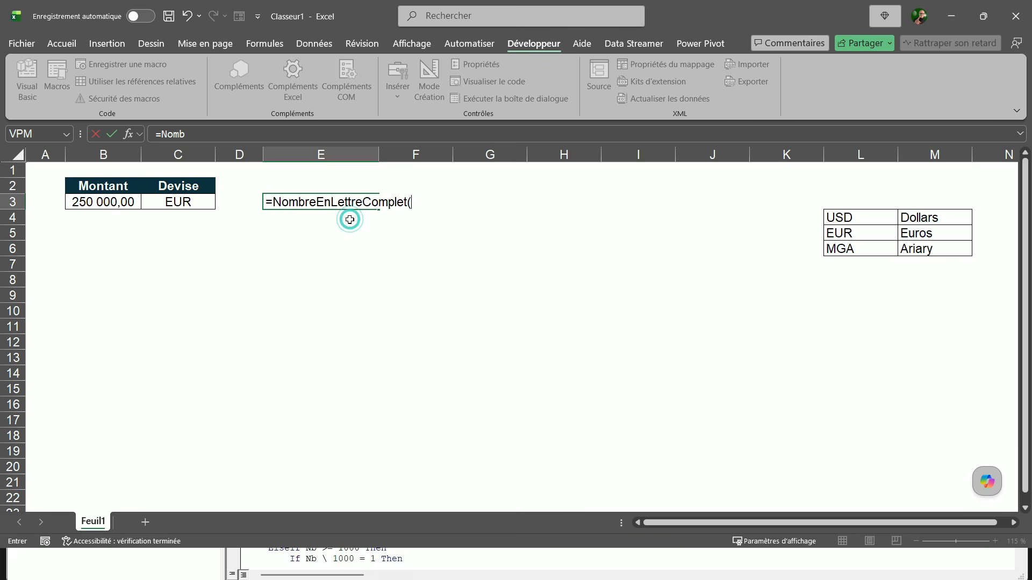
pyautogui.click(98, 204)
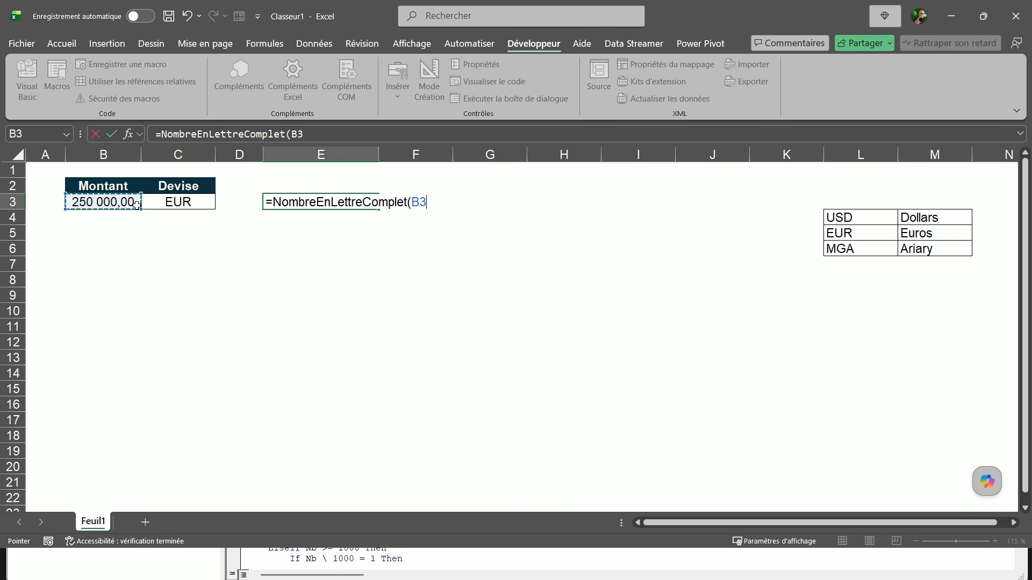
pyautogui.write(')')
pyautogui.press('Return')
pyautogui.press('Up')
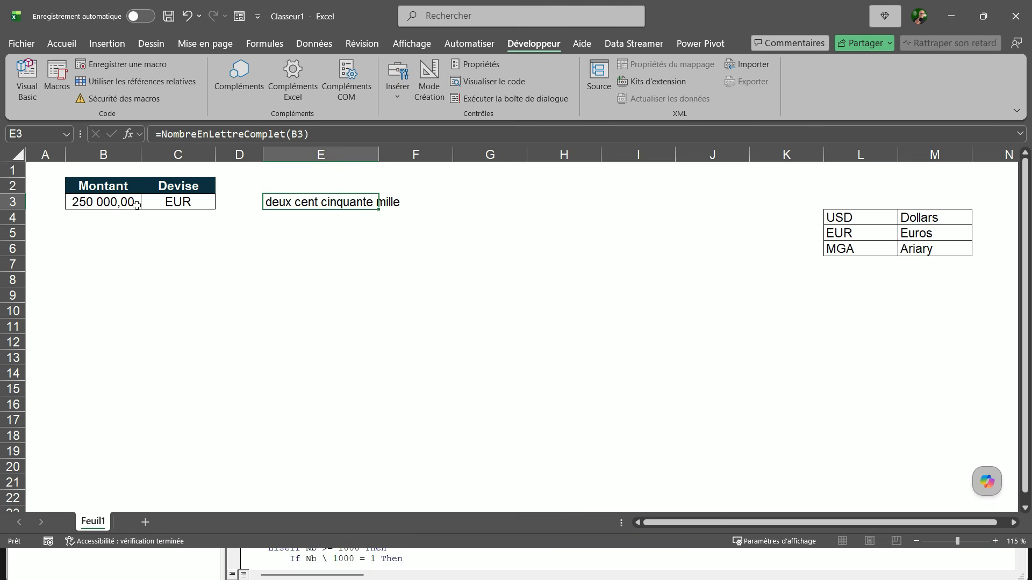
pyautogui.doubleClick(379, 155)
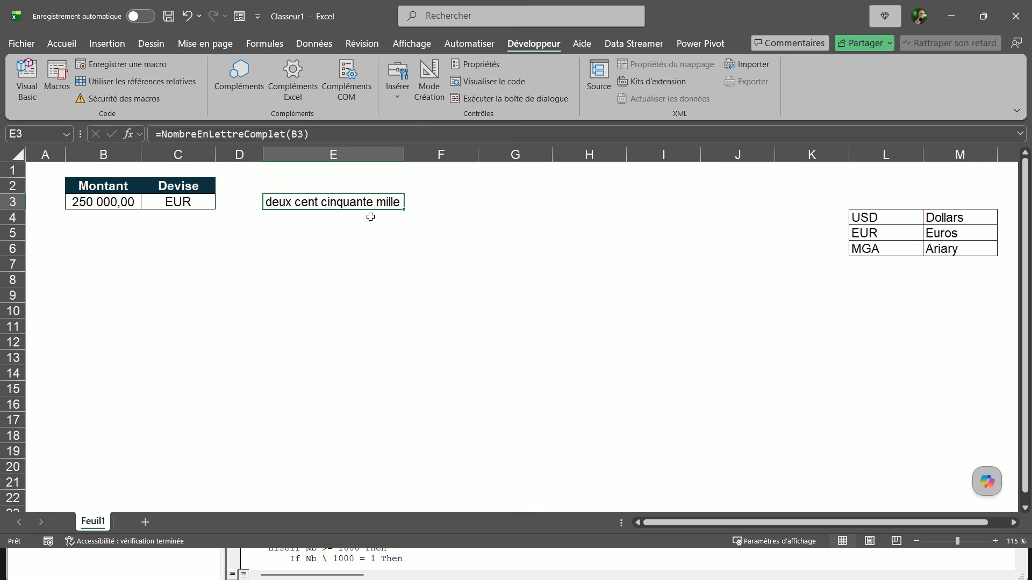
# Step: Set the amount in B3 to 250000,02 and fit column E to the longer text
pyautogui.click(123, 205)
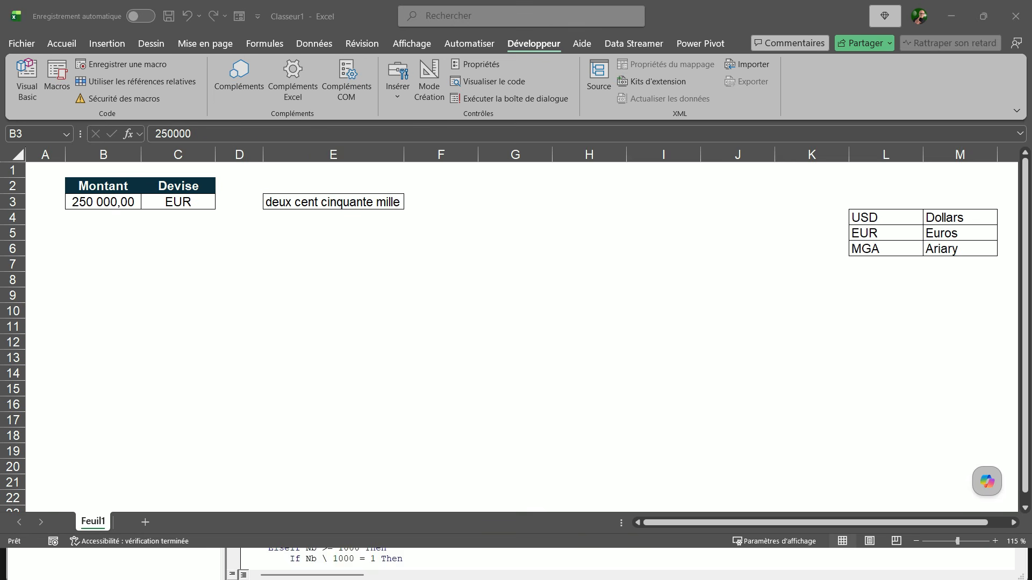
pyautogui.doubleClick(122, 207)
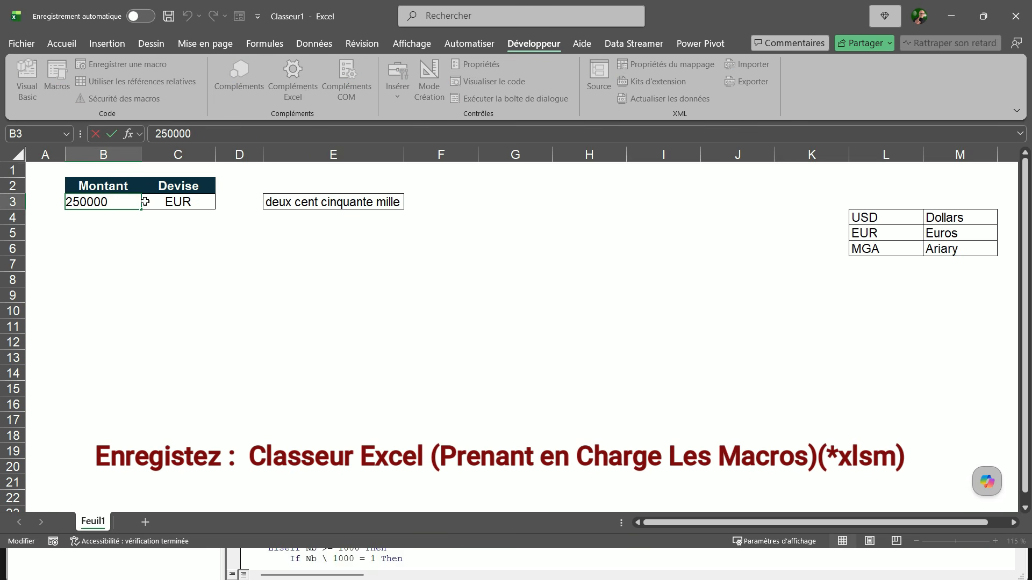
pyautogui.write(',02')
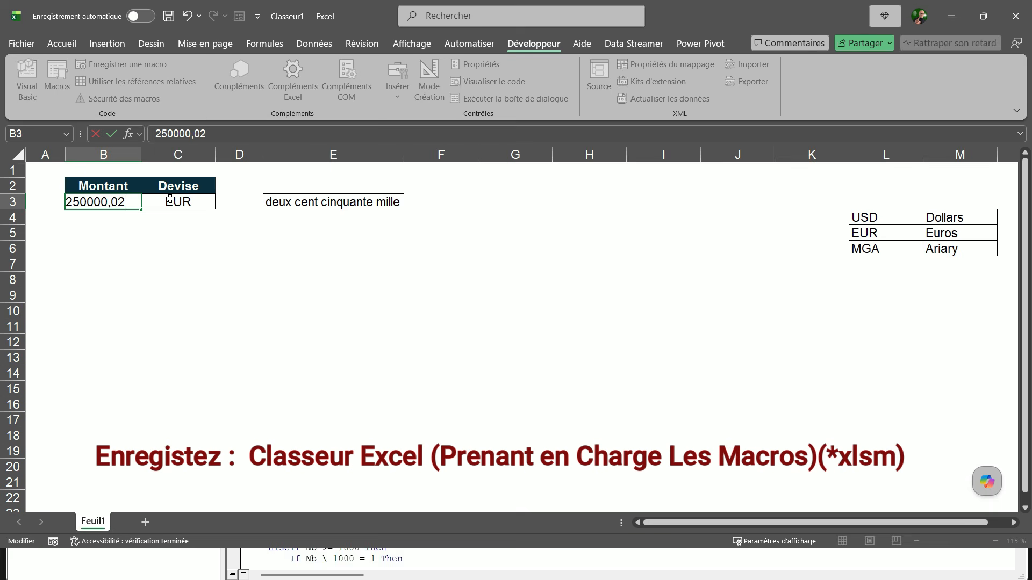
pyautogui.press('Return')
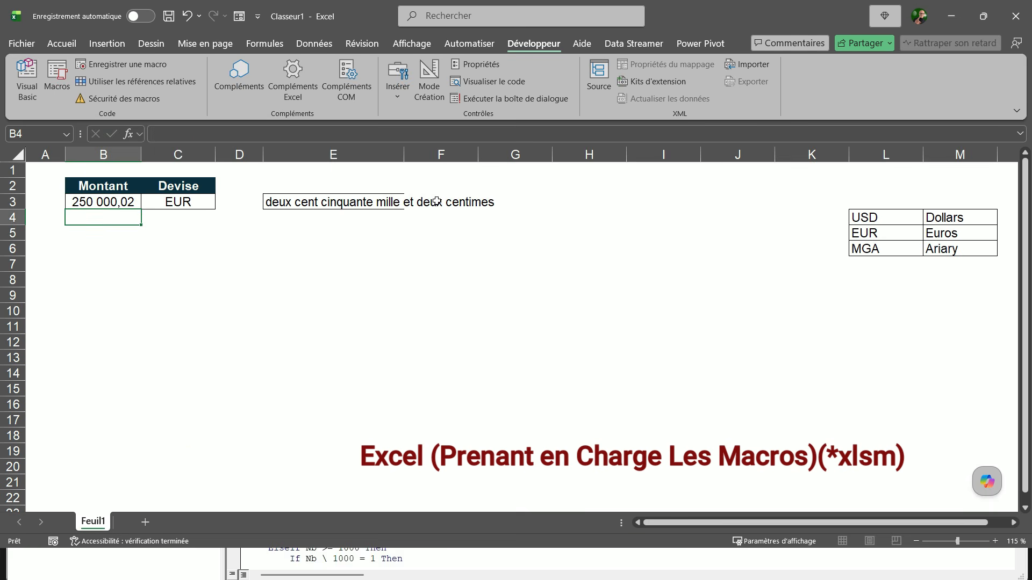
pyautogui.doubleClick(404, 155)
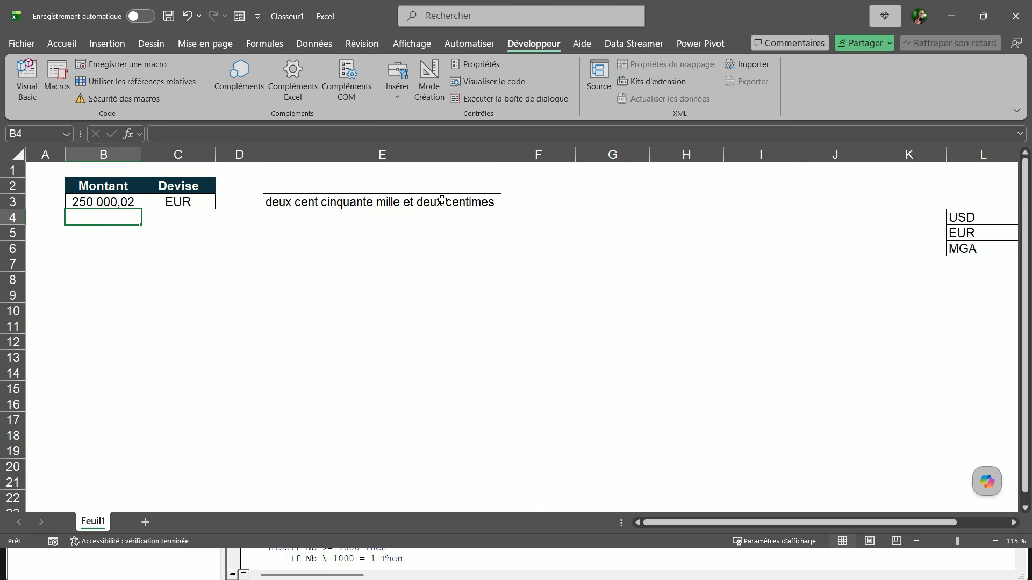
# Step: Examine the amount in words in E3, the currency code in C3 and the currency names table in L4:M6
pyautogui.click(361, 213)
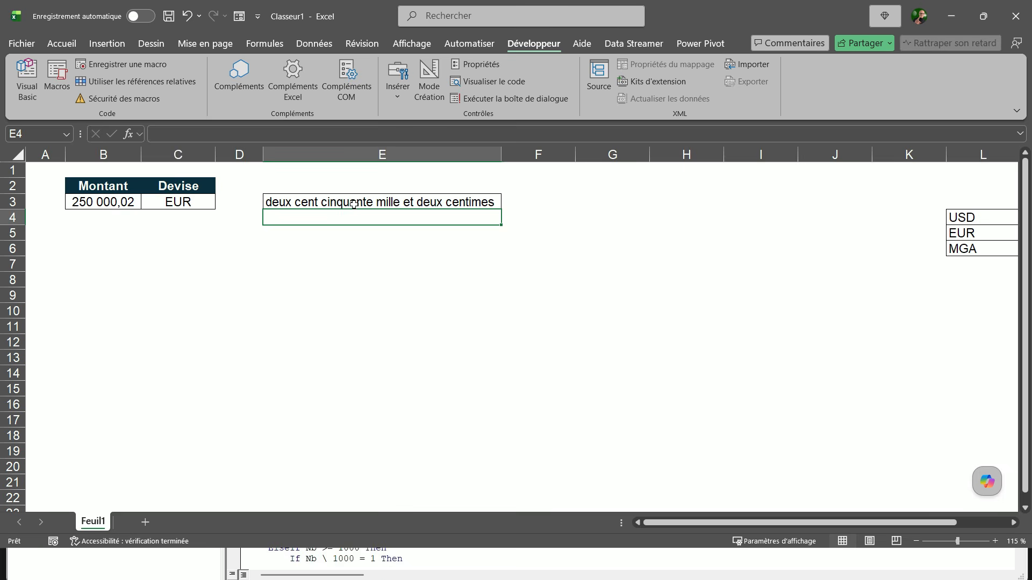
pyautogui.click(353, 204)
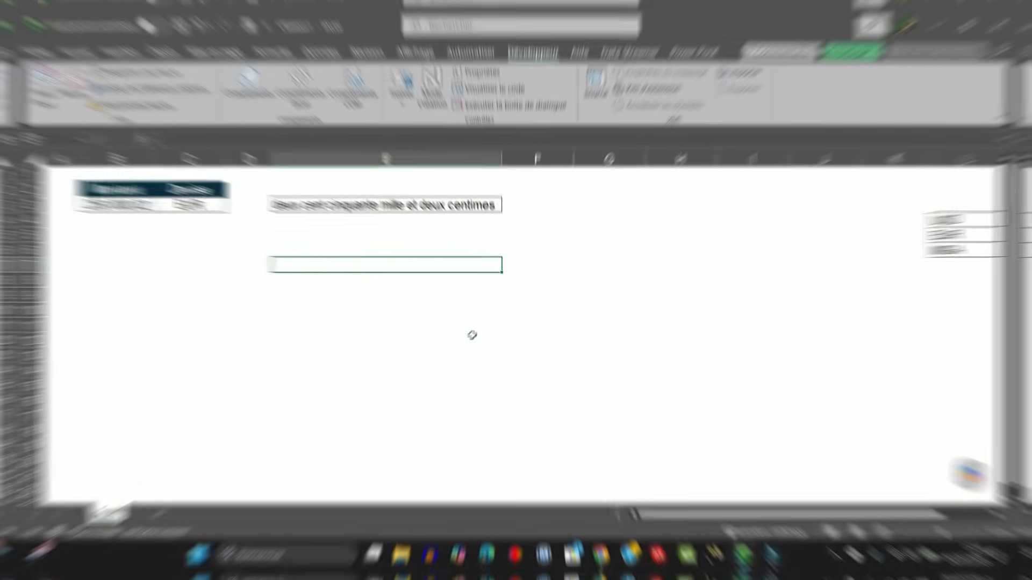
pyautogui.click(207, 206)
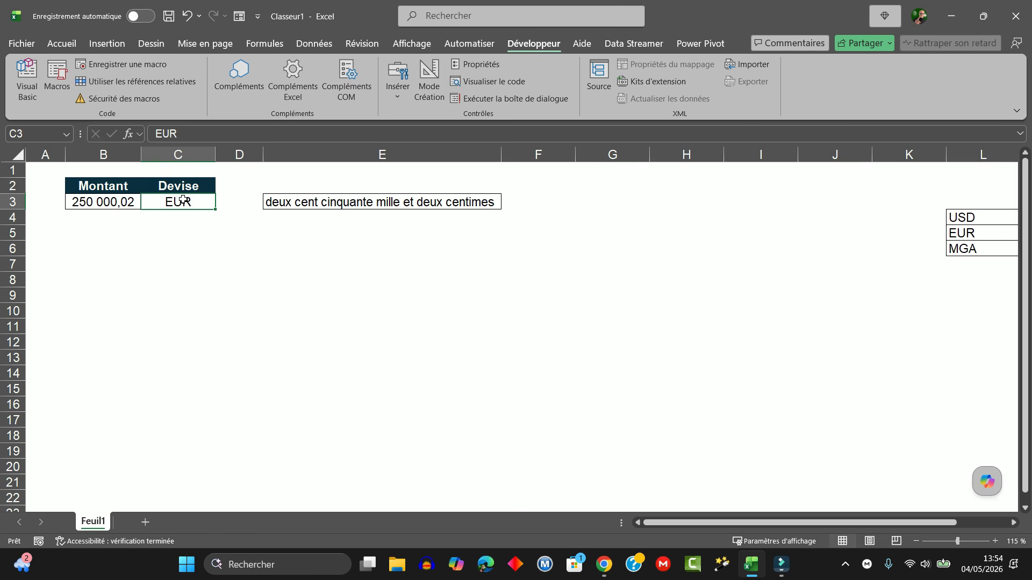
pyautogui.moveTo(668, 525); pyautogui.dragTo(739, 522)
pyautogui.moveTo(822, 218); pyautogui.dragTo(886, 248)
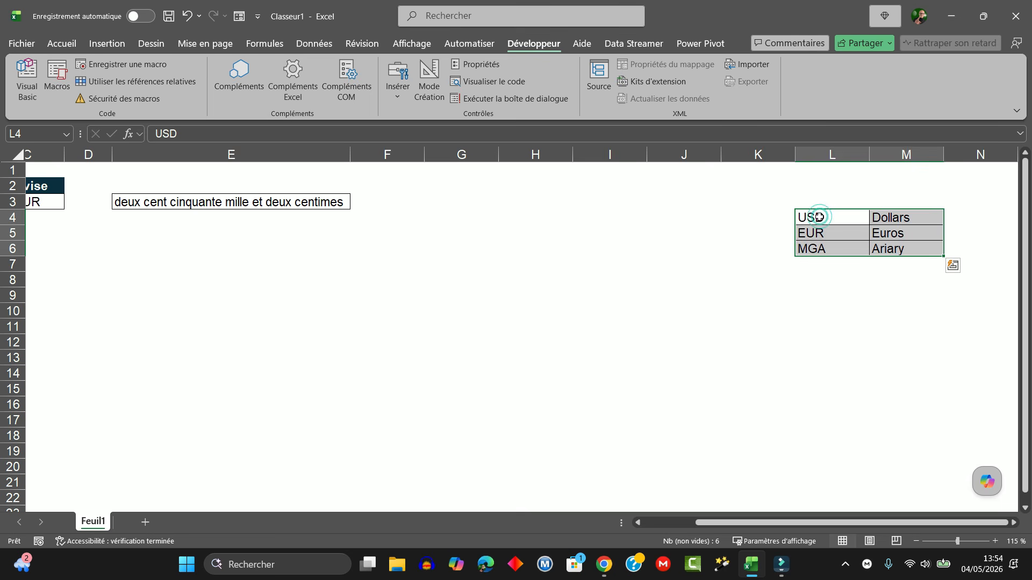
pyautogui.click(827, 217)
pyautogui.click(821, 234)
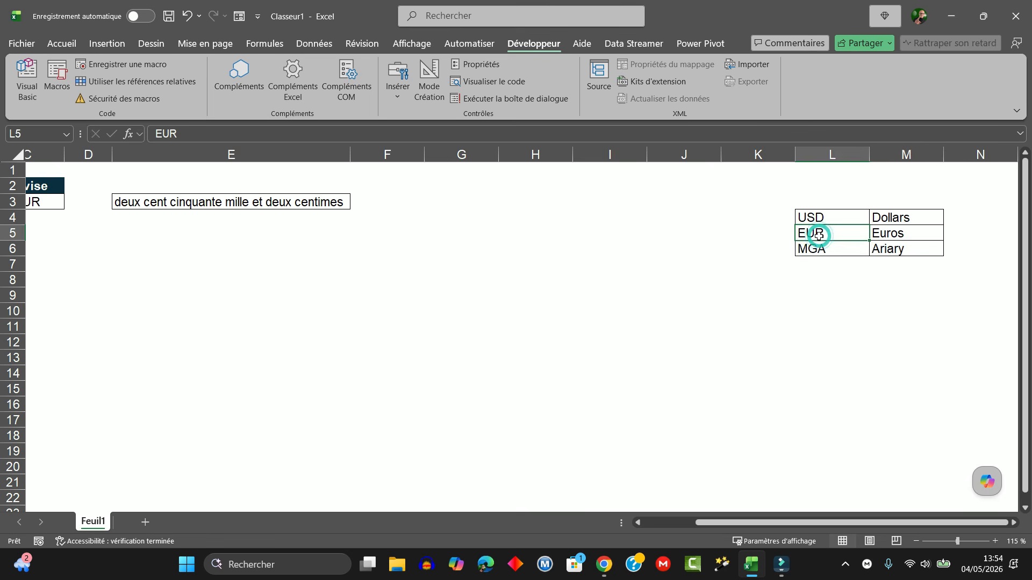
pyautogui.click(887, 234)
pyautogui.click(828, 251)
pyautogui.click(895, 246)
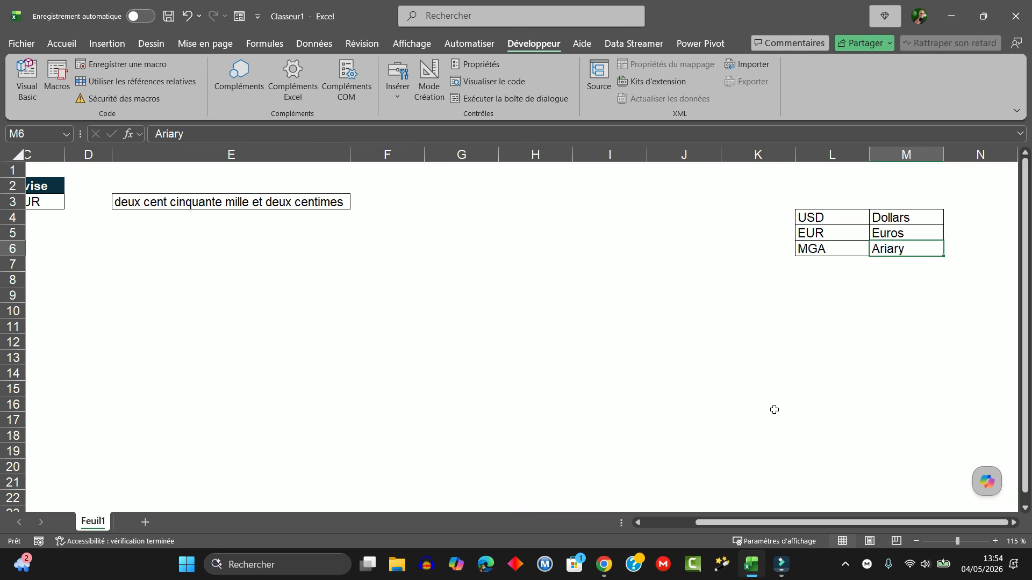
pyautogui.click(753, 527)
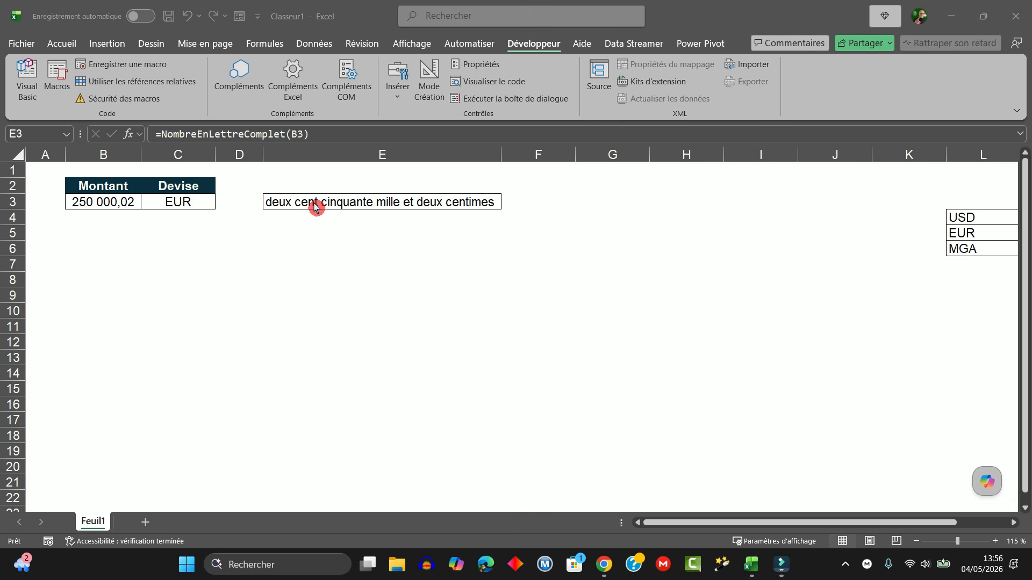
# Step: Extend the formula in E3 with &" "& followed by the opening of a RECHERCHEX function
pyautogui.click(315, 207)
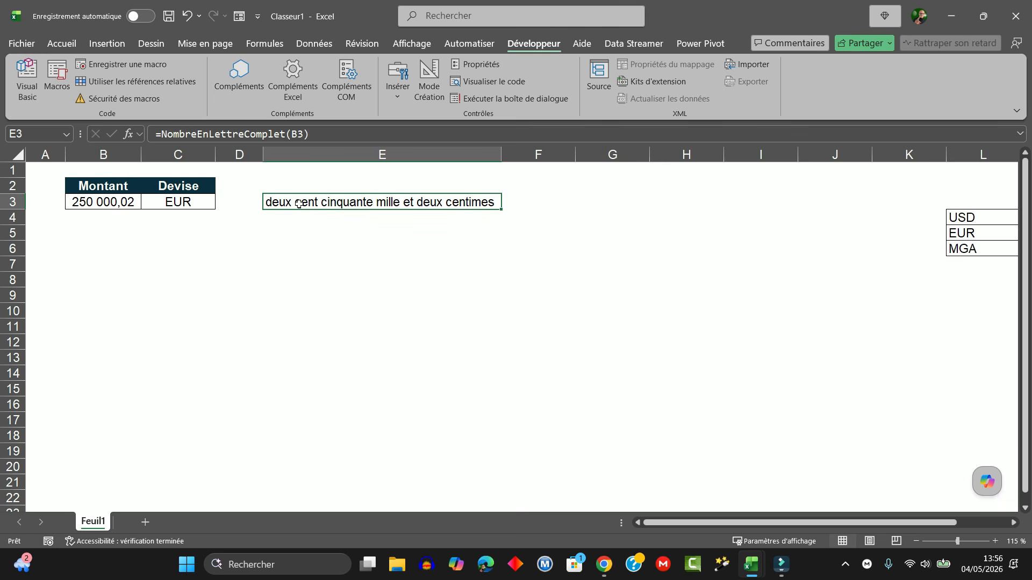
pyautogui.doubleClick(300, 204)
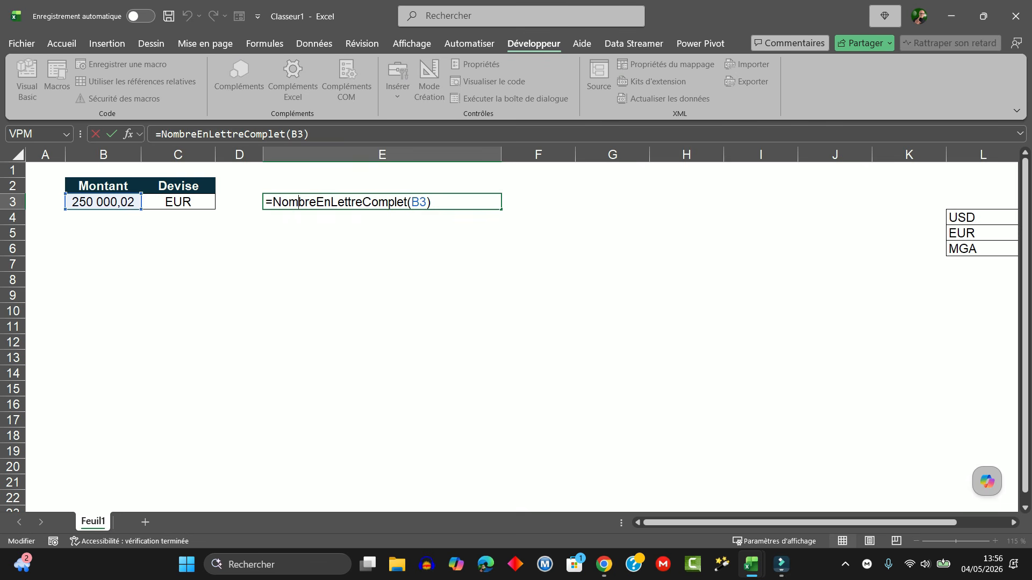
pyautogui.click(435, 200)
pyautogui.write('&')
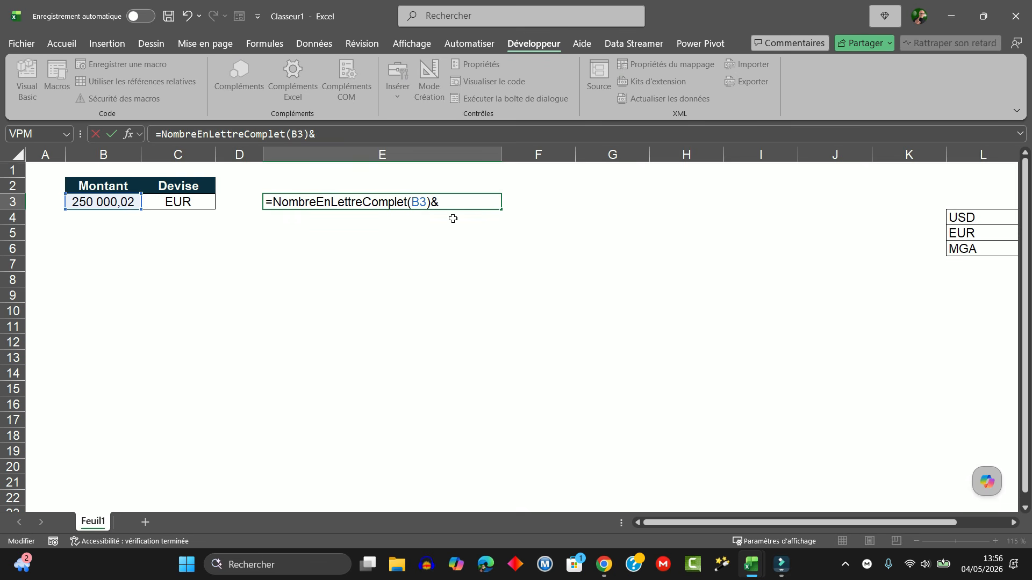
pyautogui.write('" "&RECHERCH')
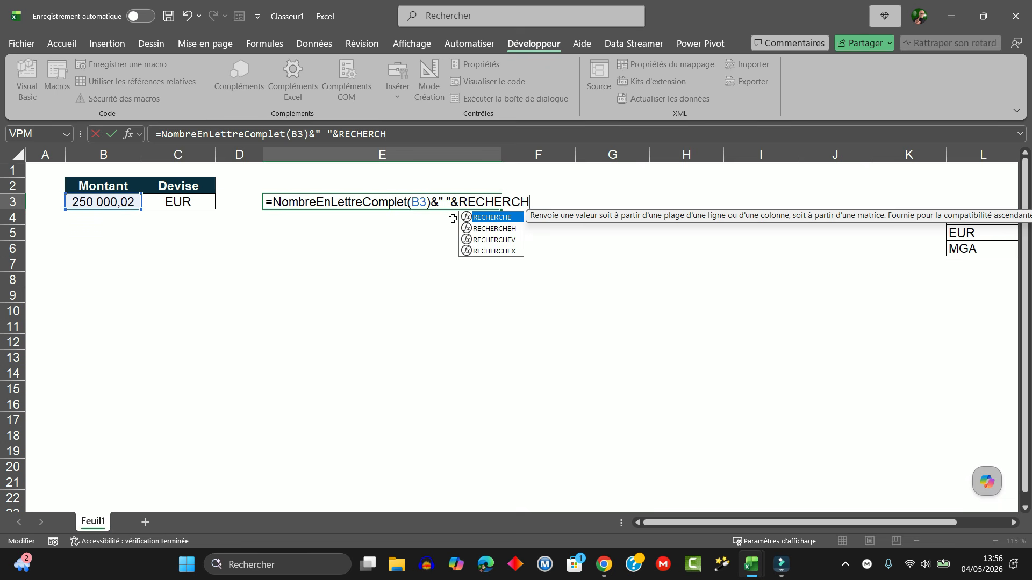
pyautogui.write('EX(')
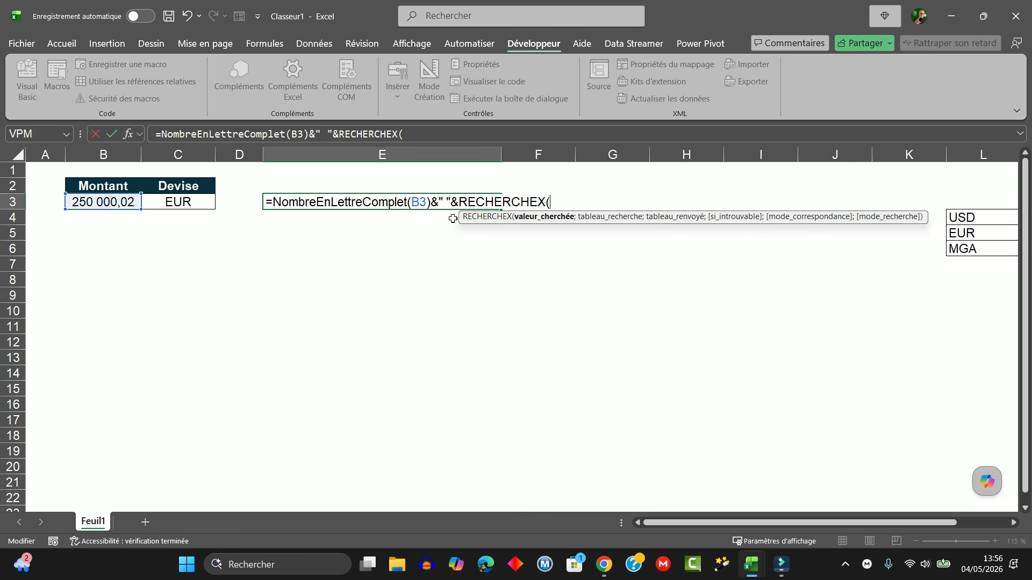
# Step: Set C3 as the lookup value of RECHERCHEX, followed by a semicolon separator
pyautogui.click(180, 205)
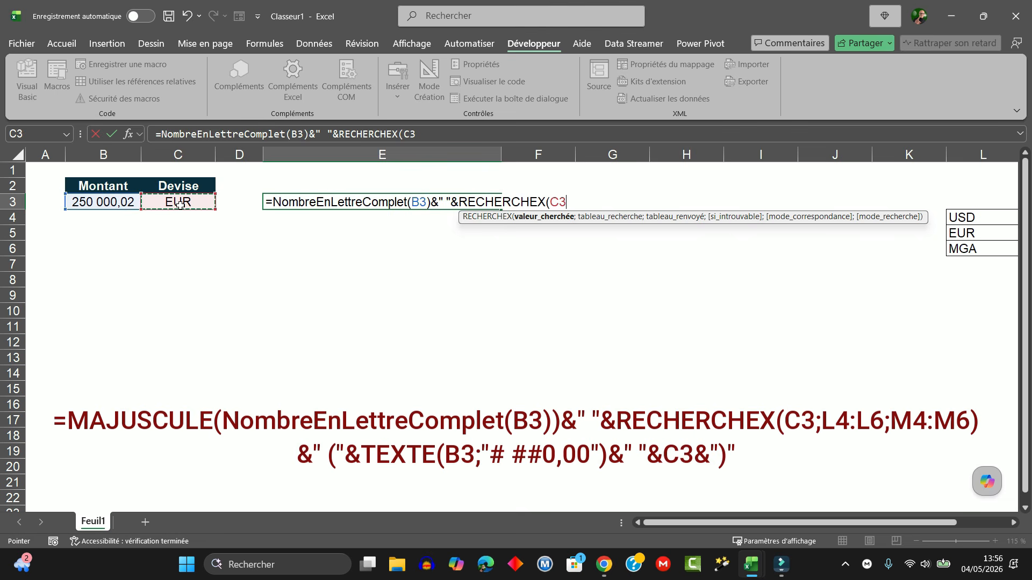
pyautogui.write(':')
pyautogui.press('BackSpace')
pyautogui.press('BackSpace')
pyautogui.press('BackSpace')
pyautogui.press('BackSpace')
pyautogui.click(558, 346)
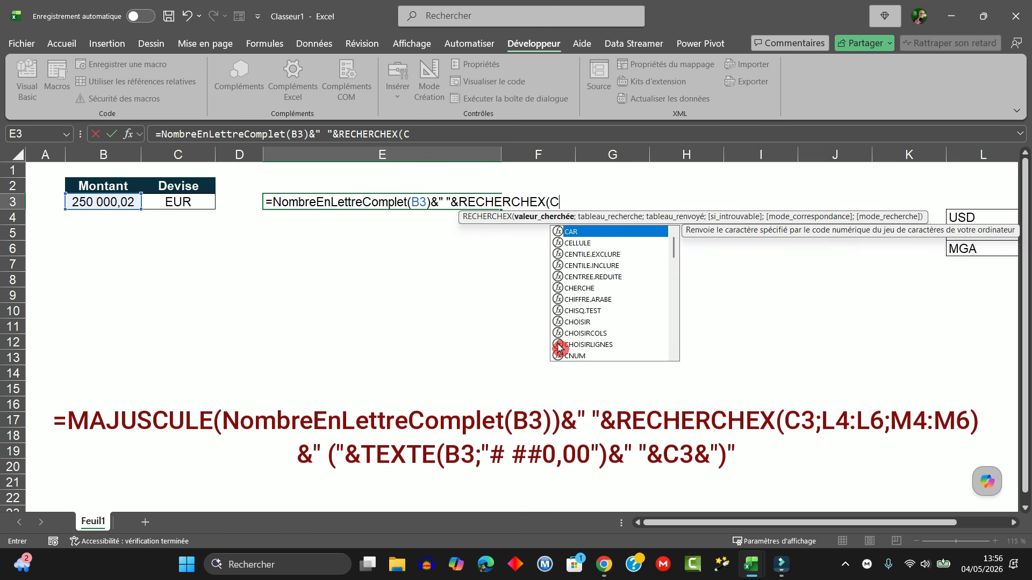
pyautogui.write('3.')
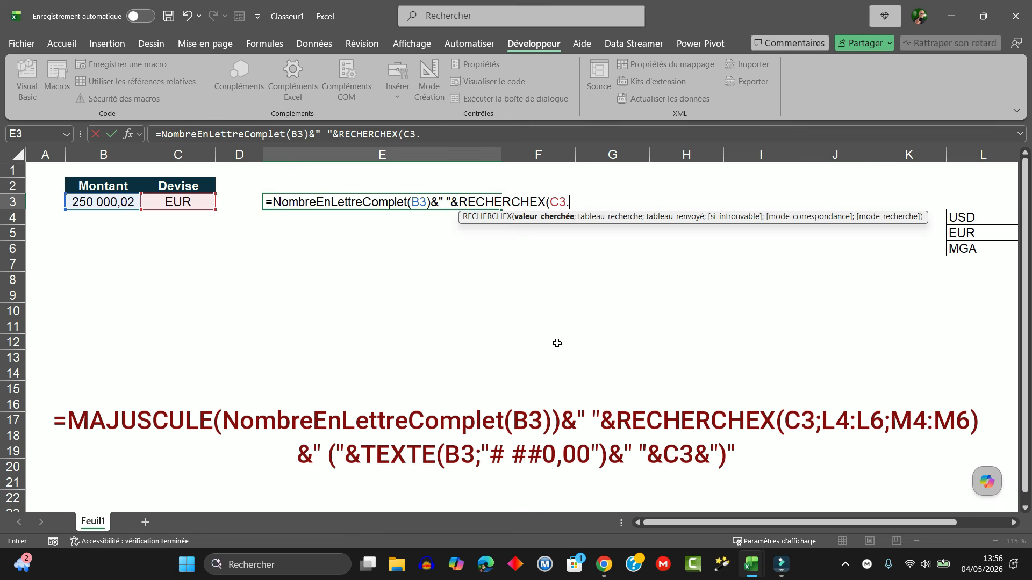
pyautogui.press('BackSpace')
pyautogui.write(';')
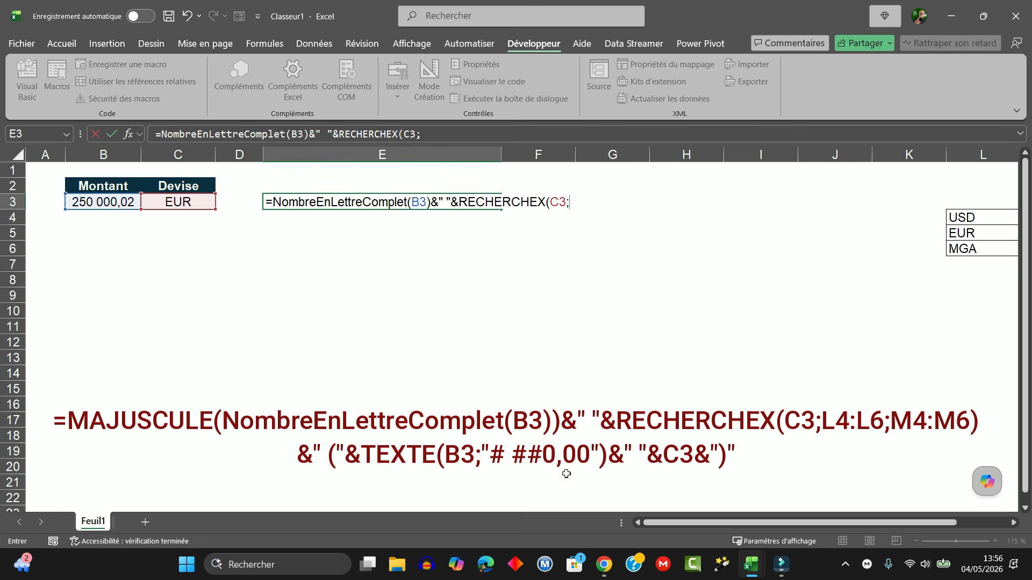
# Step: Set L4:L6 as the lookup range and M4:M6 as the return range of RECHERCHEX, and close the function
pyautogui.moveTo(673, 524); pyautogui.dragTo(718, 524)
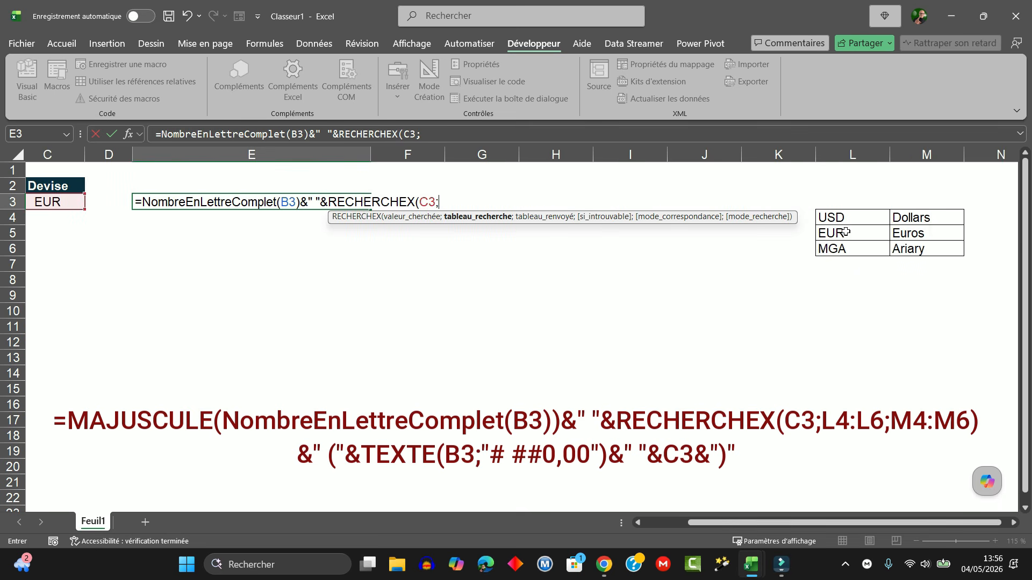
pyautogui.moveTo(843, 217); pyautogui.dragTo(841, 250)
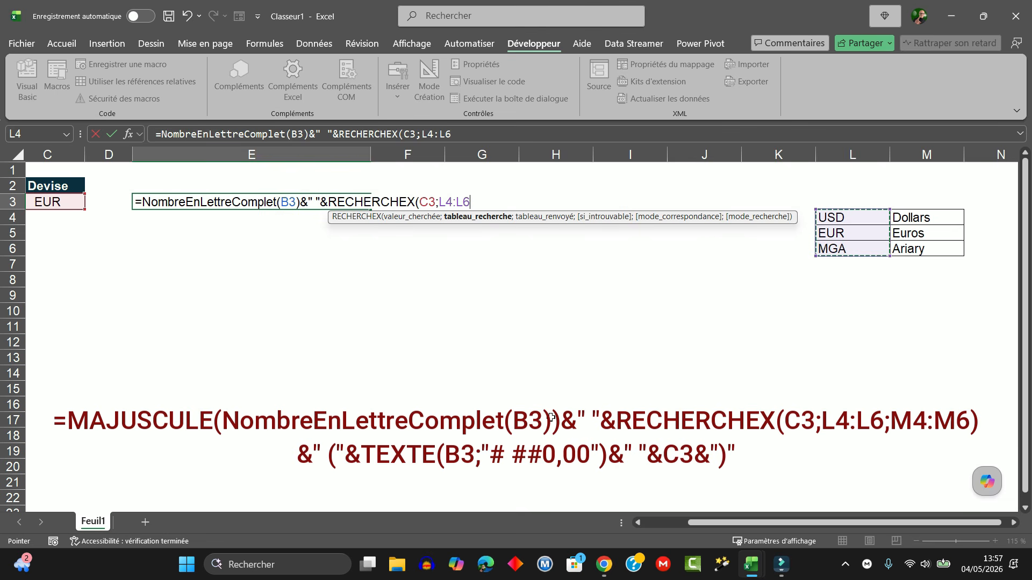
pyautogui.write(';')
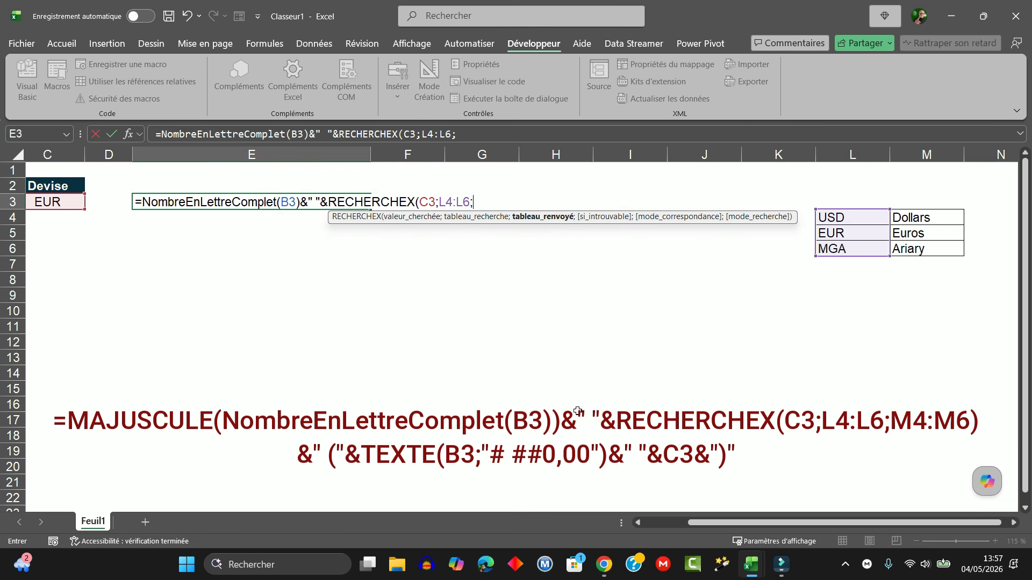
pyautogui.moveTo(914, 218); pyautogui.dragTo(913, 247)
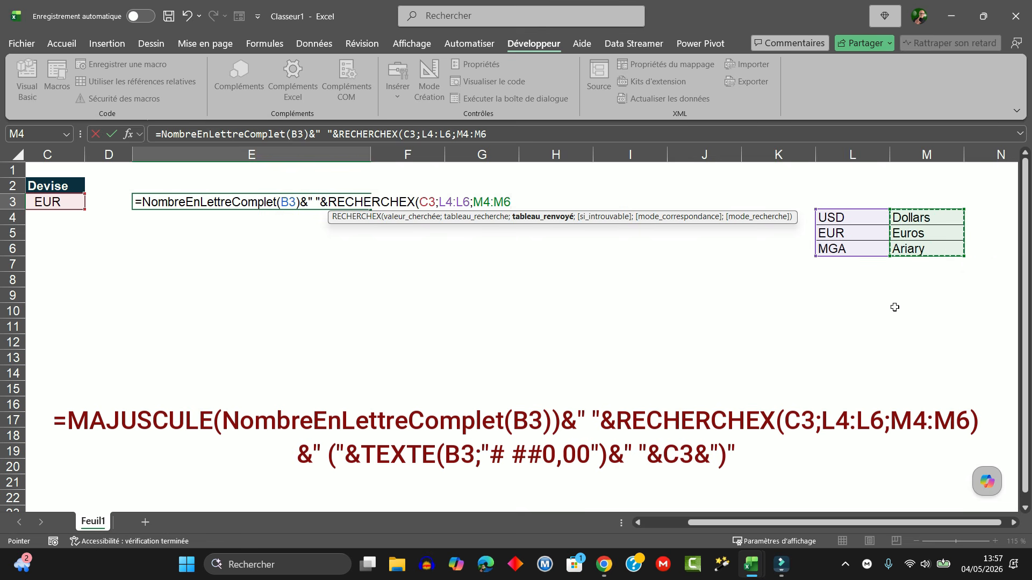
pyautogui.write(');')
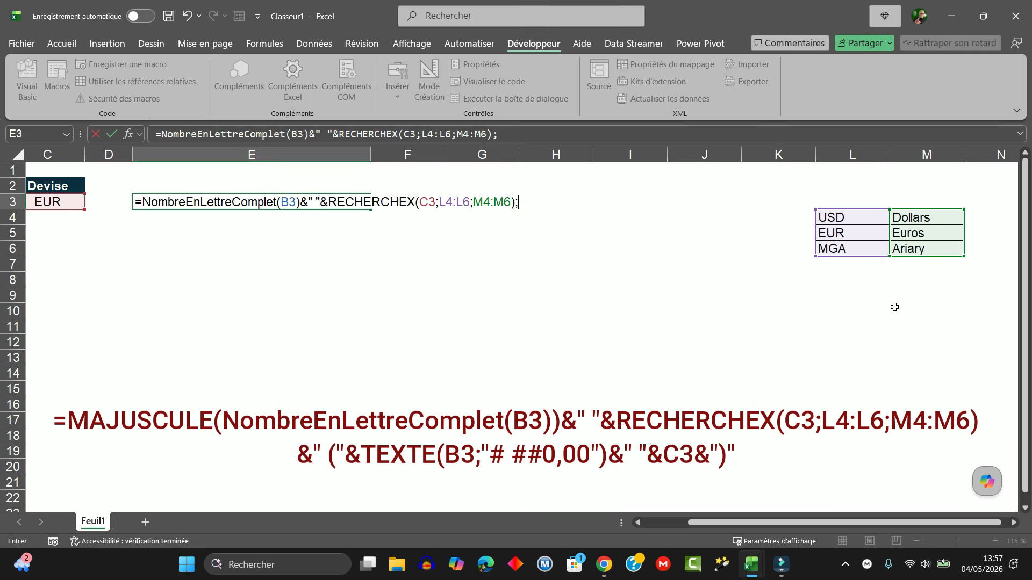
pyautogui.write('&"("&TEXTE(')
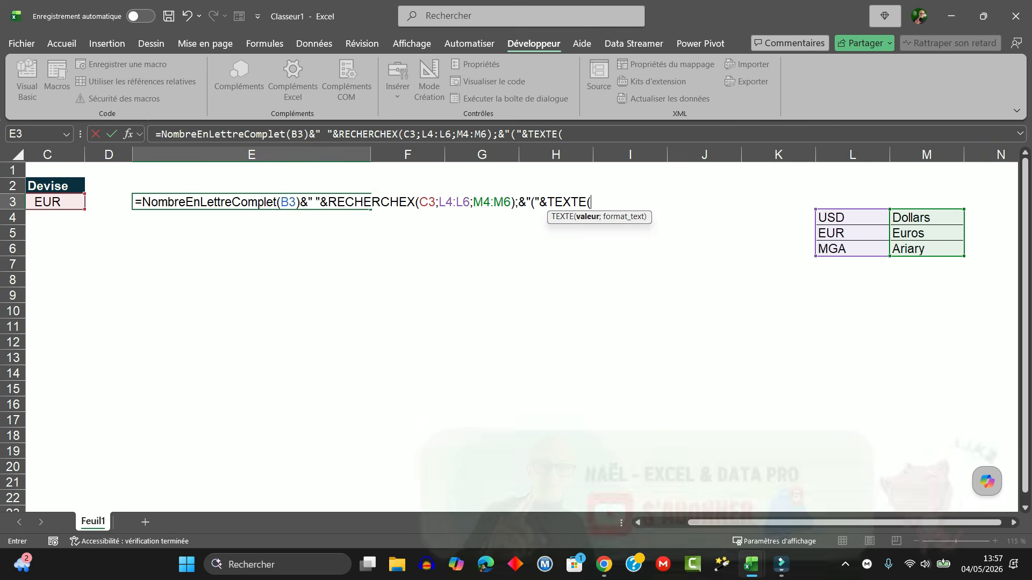
# Step: Append &"("&TEXTE( to the E3 formula with B3 as the value to format
pyautogui.hscroll(-2, 516, 333)
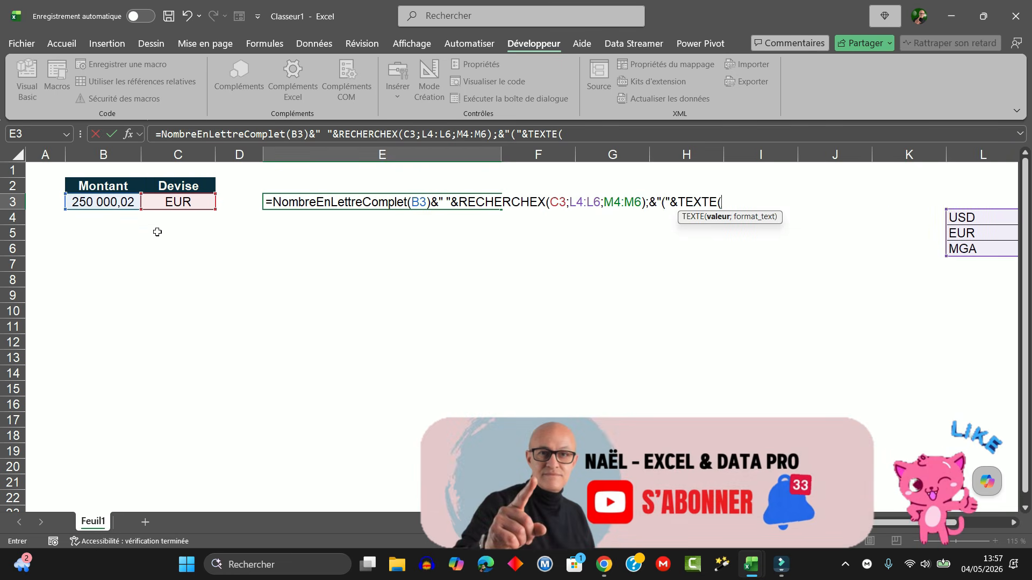
pyautogui.click(108, 202)
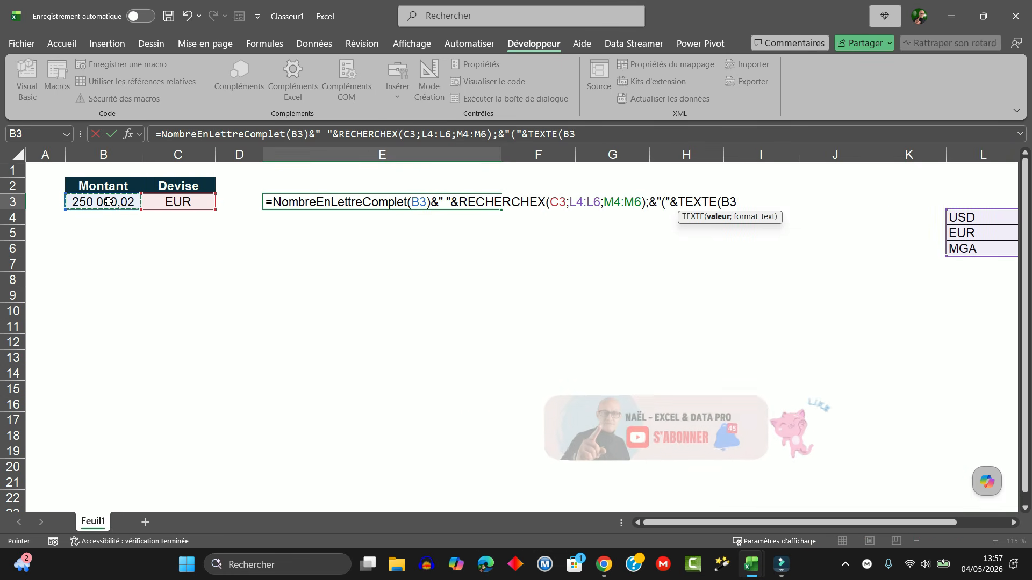
# Step: Give the TEXTE function the number format "# ##0,00" and close its parenthesis
pyautogui.write(';')
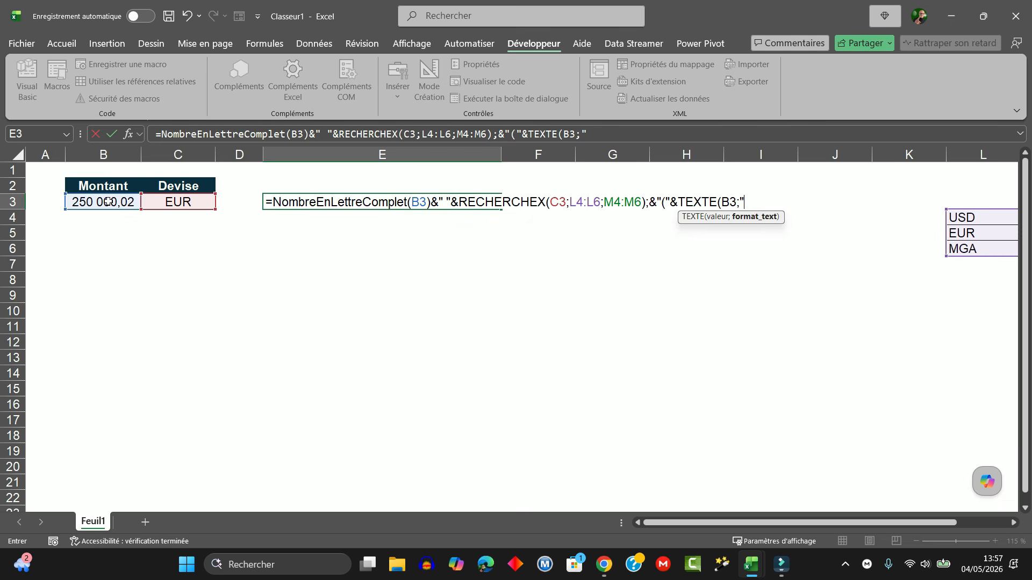
pyautogui.write('"# ##0,00')
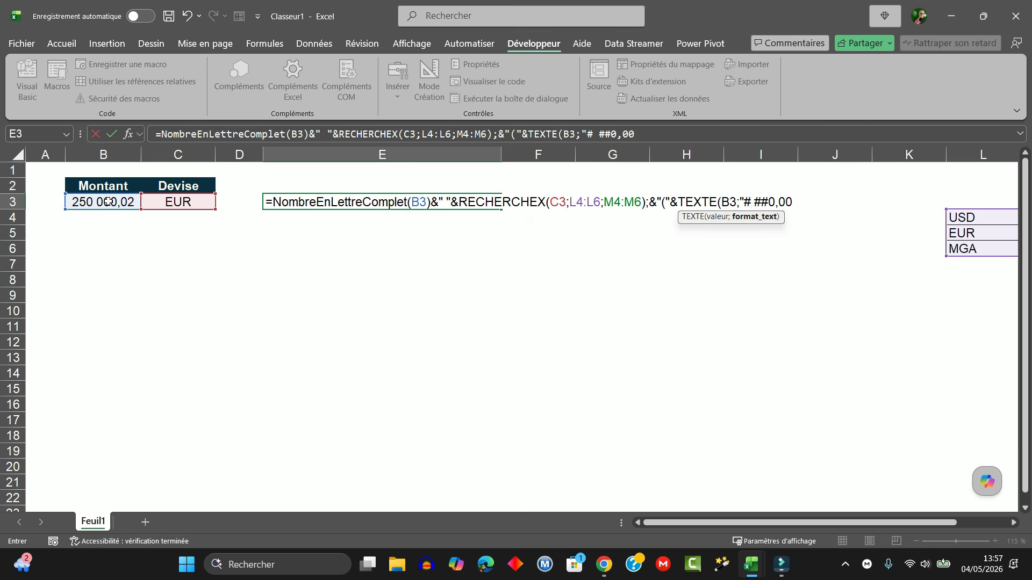
pyautogui.write('")')
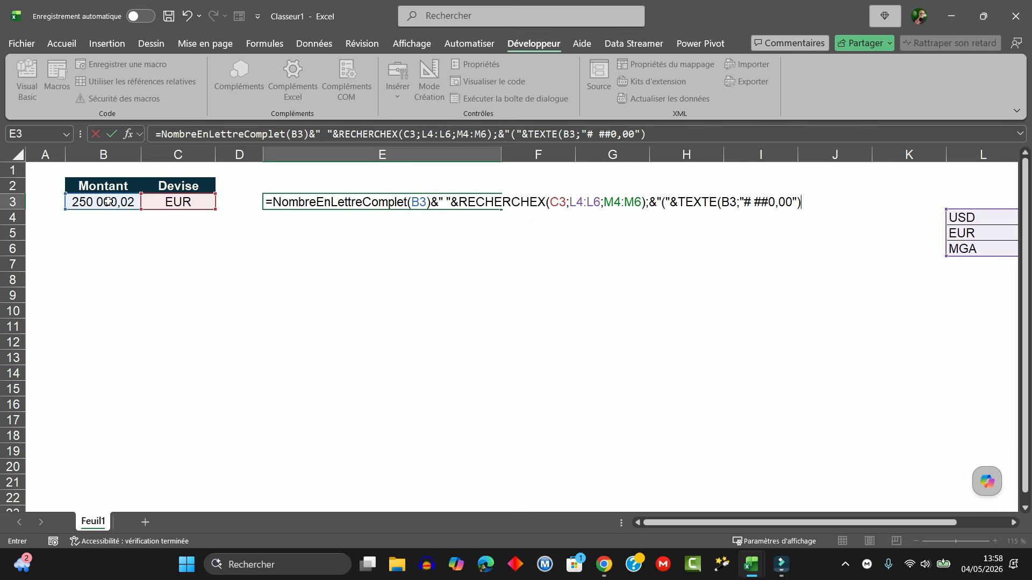
pyautogui.write('&" "')
# Step: Append &" "&C3&")" to the E3 formula to add the currency code and a closing parenthesis, and submit it
pyautogui.press('BackSpace')
pyautogui.write('"')
pyautogui.write('&" "&')
pyautogui.click(183, 204)
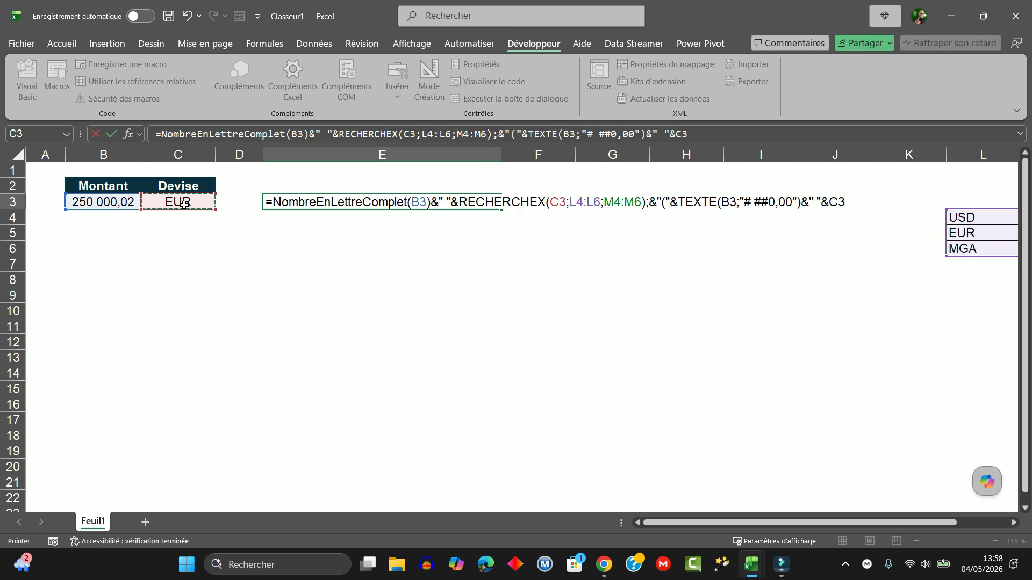
pyautogui.write('&")')
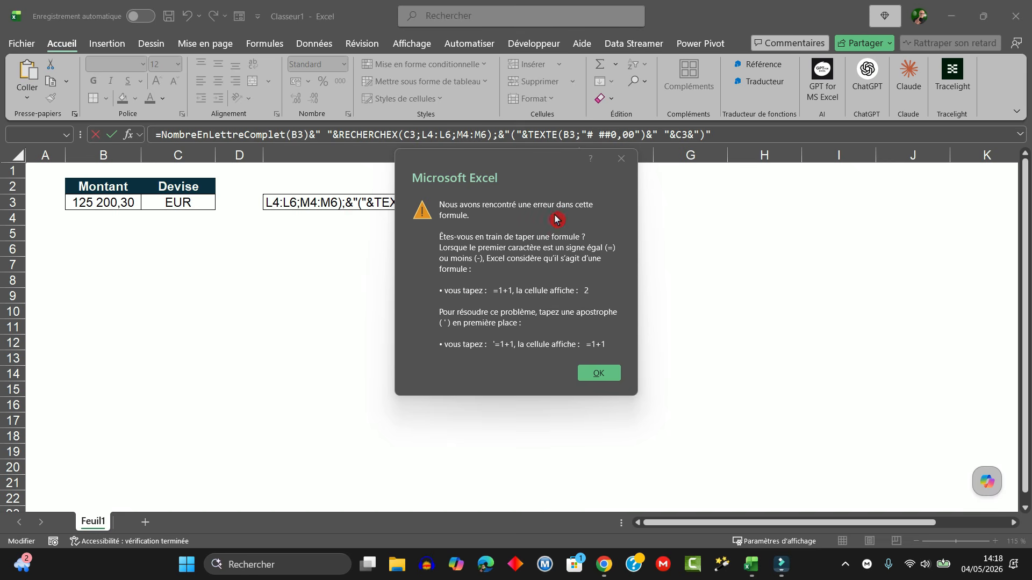
# Step: Remove the stray semicolon after the RECHERCHEX function in the E3 formula and widen column E to fit the full text
pyautogui.moveTo(558, 169); pyautogui.dragTo(691, 191)
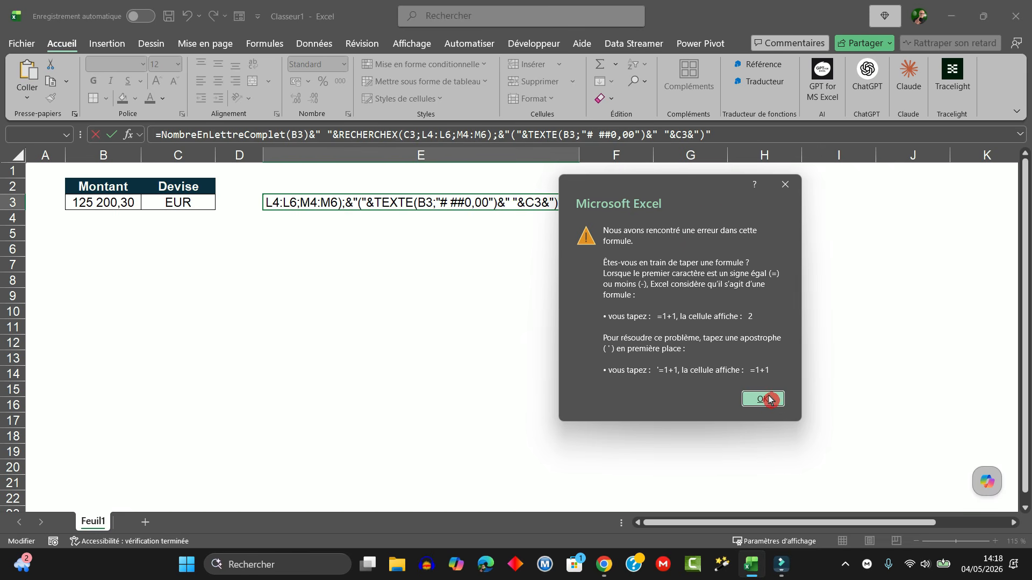
pyautogui.click(750, 397)
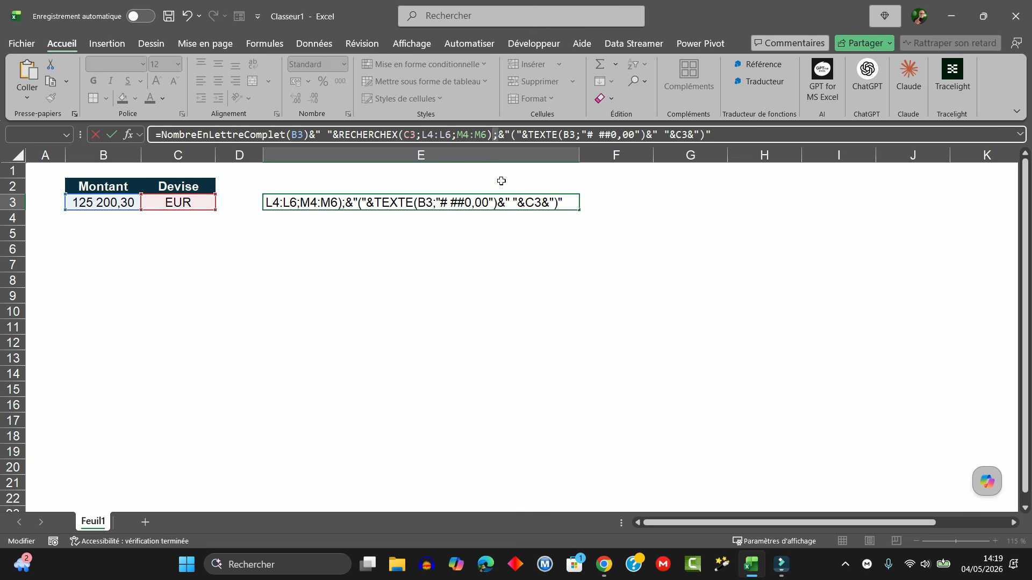
pyautogui.press('BackSpace')
pyautogui.press('Return')
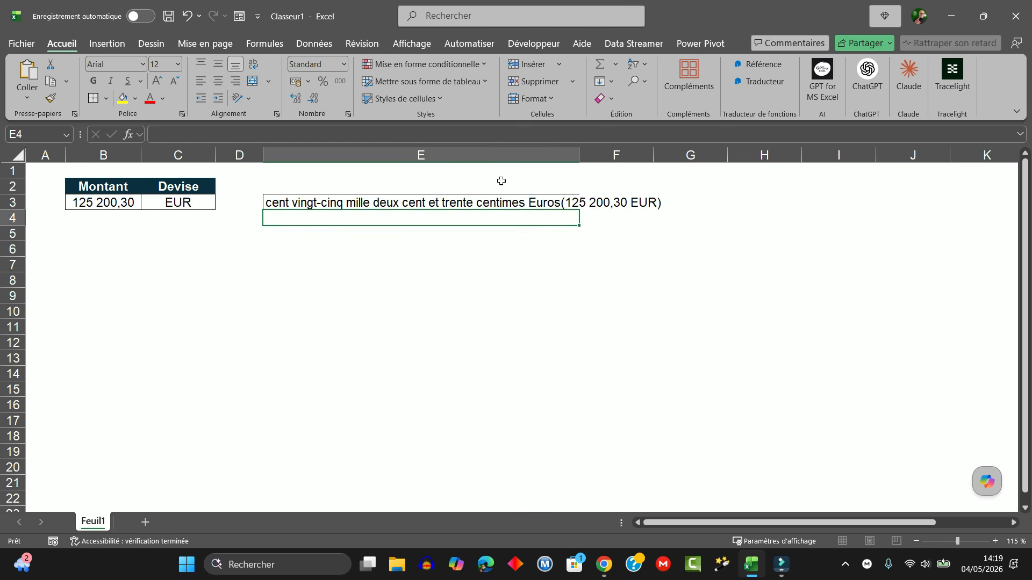
pyautogui.press('Up')
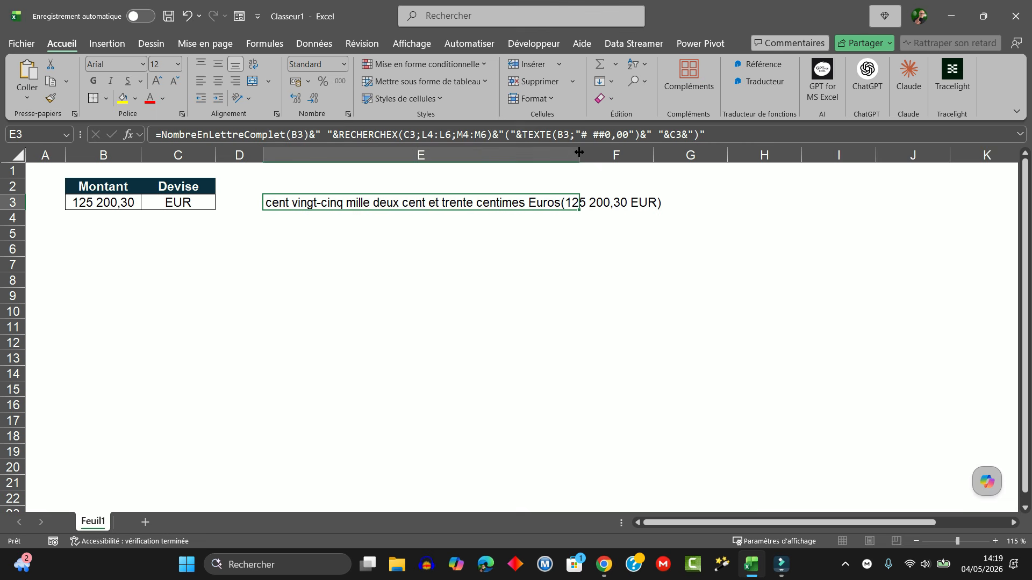
pyautogui.moveTo(573, 160); pyautogui.dragTo(699, 156)
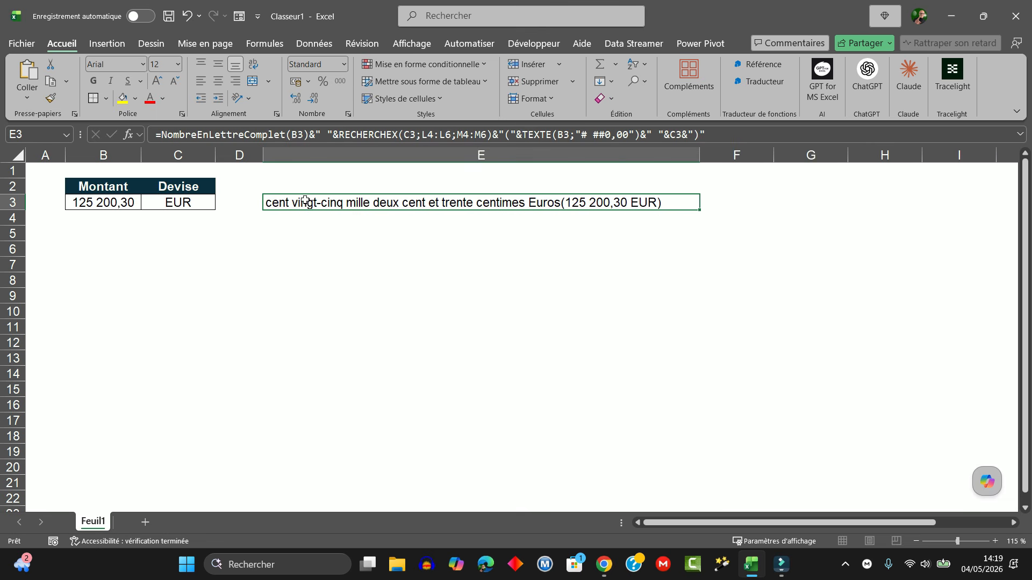
# Step: Wrap NombreEnLettreComplet(B3) in the MAJUSCULE function within the E3 formula
pyautogui.doubleClick(297, 203)
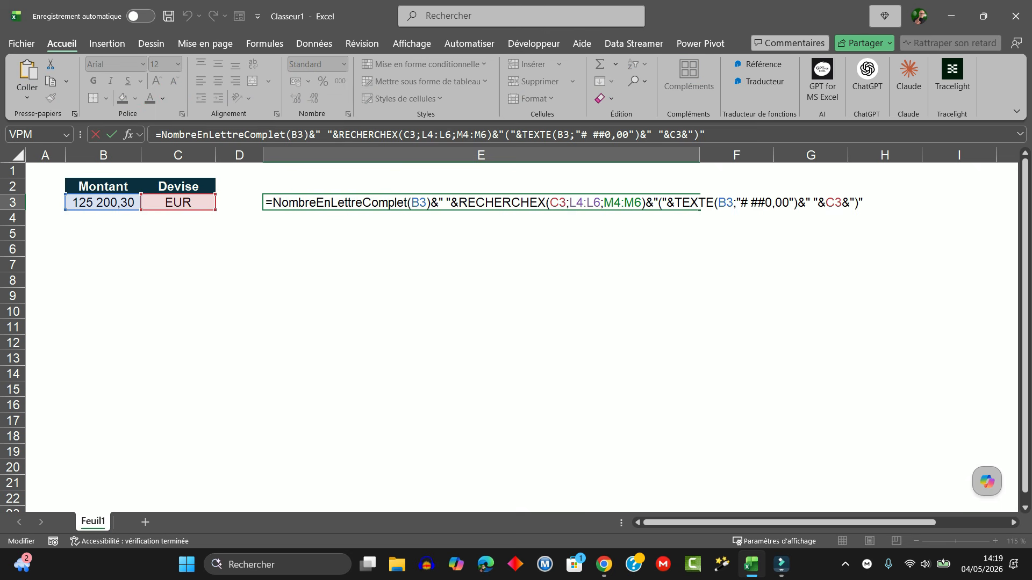
pyautogui.click(271, 203)
pyautogui.write('M')
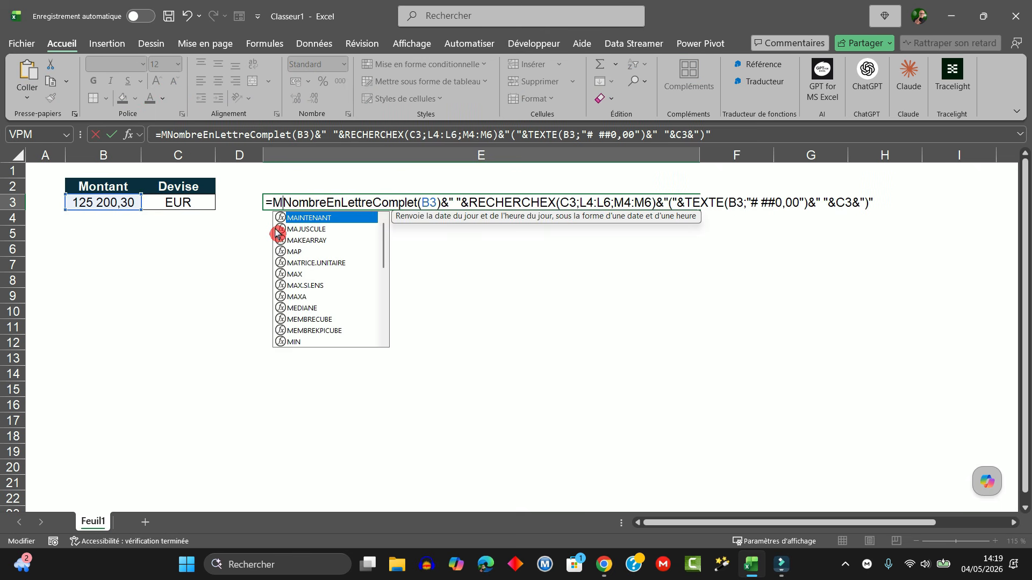
pyautogui.write('AJUSCULE')
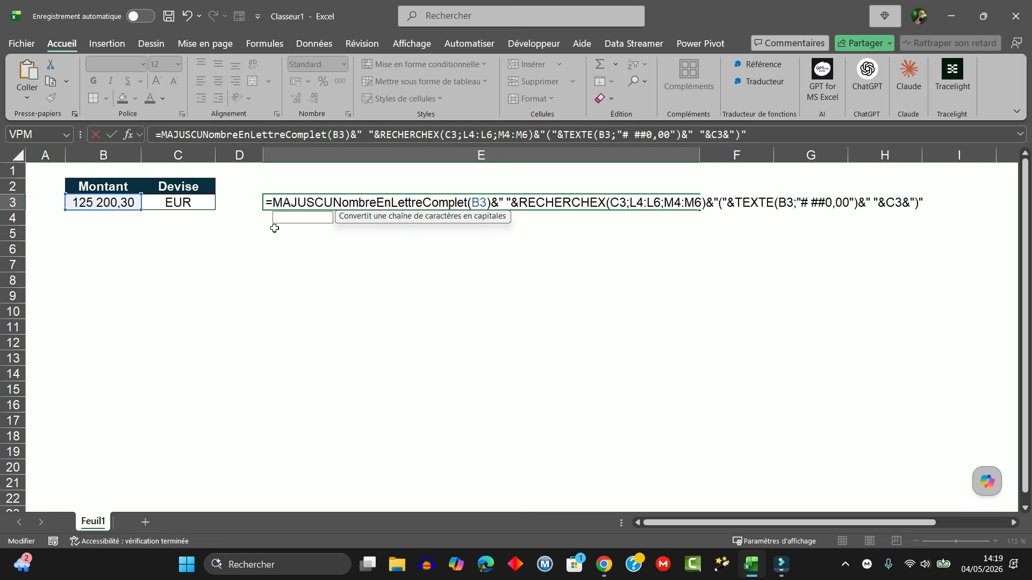
pyautogui.write('(')
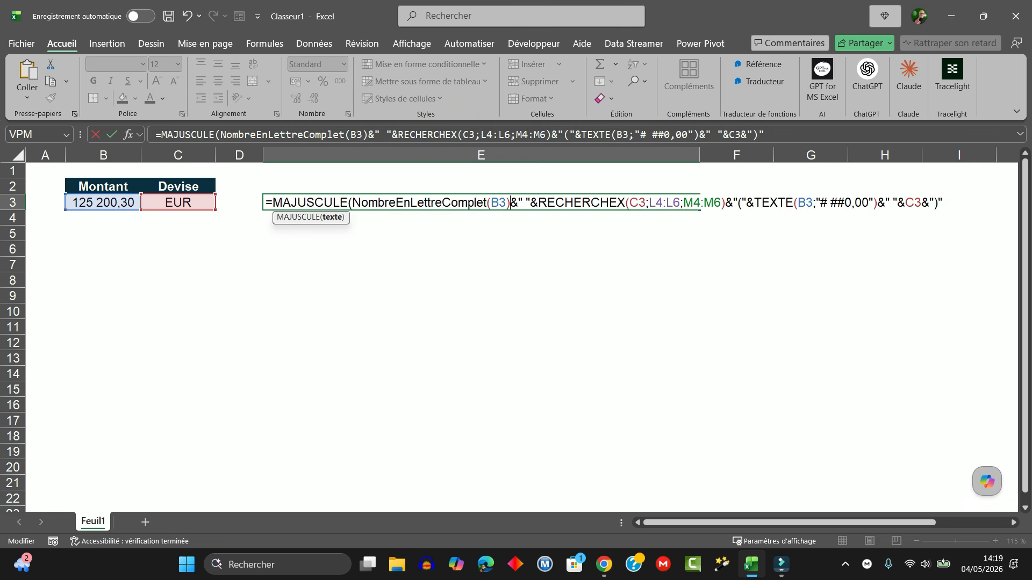
pyautogui.write(')')
pyautogui.press('Return')
pyautogui.press('Up')
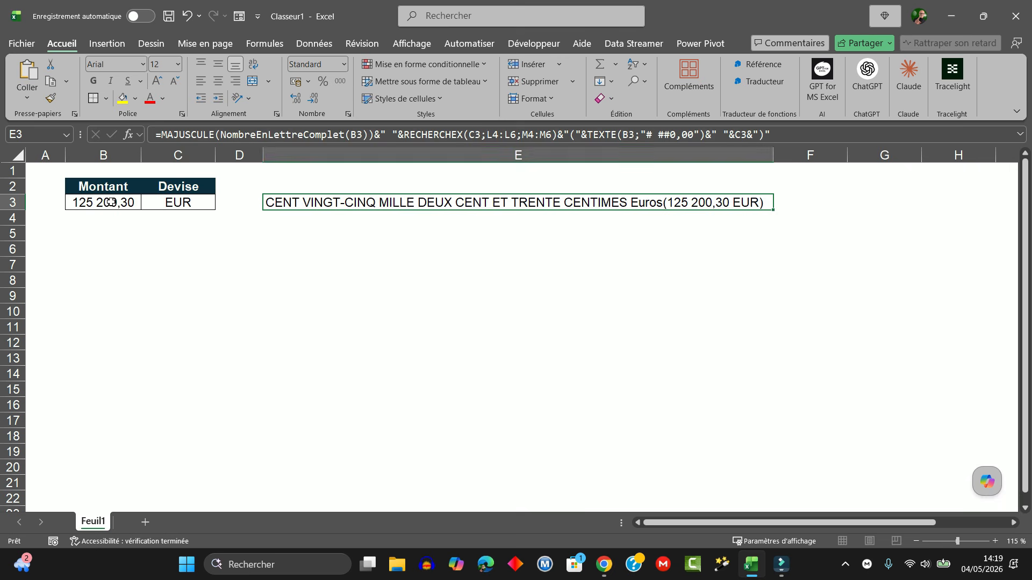
# Step: Change the amount in cell B3 to 250310,25
pyautogui.click(110, 202)
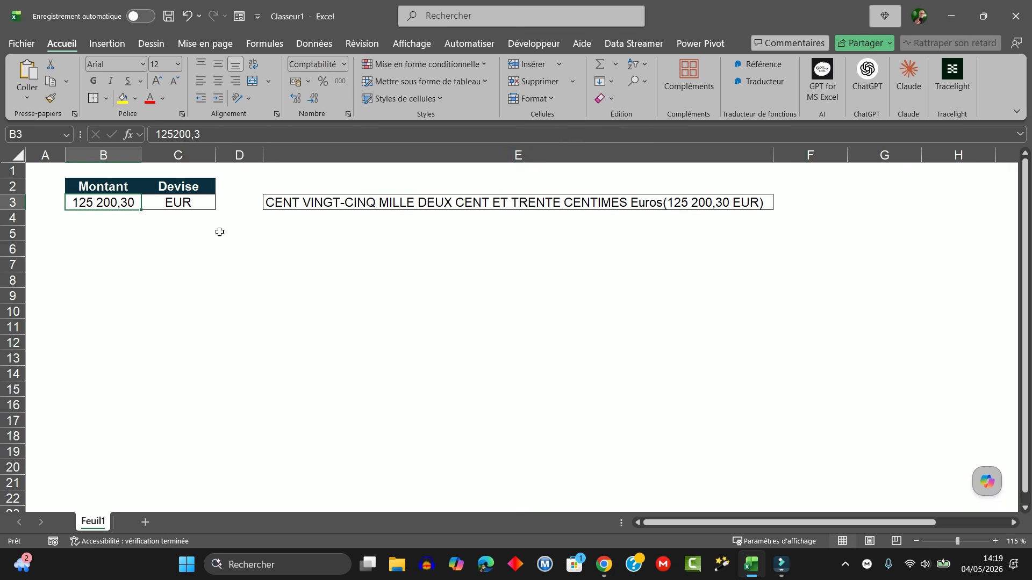
pyautogui.write('2503')
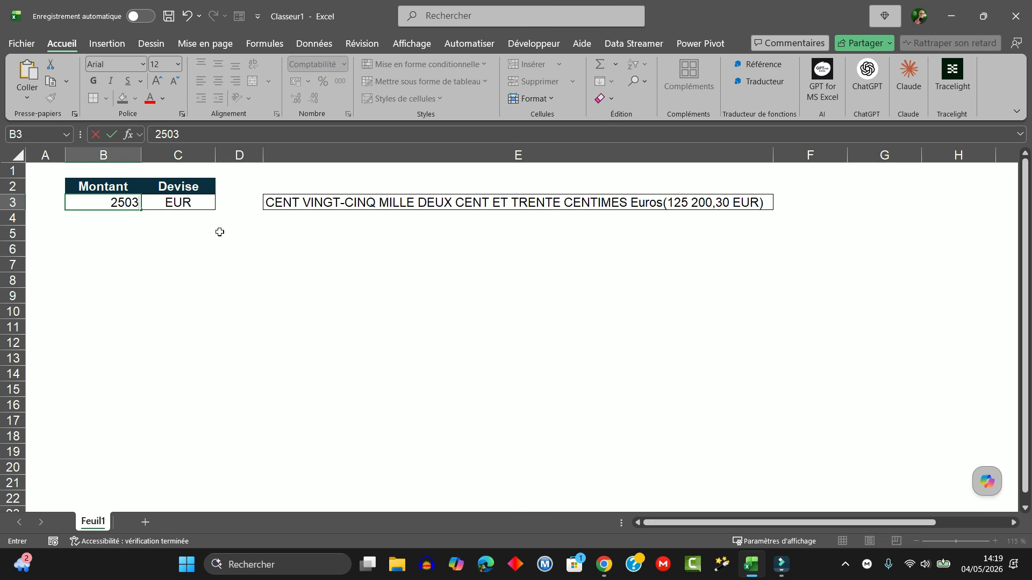
pyautogui.write('10,25')
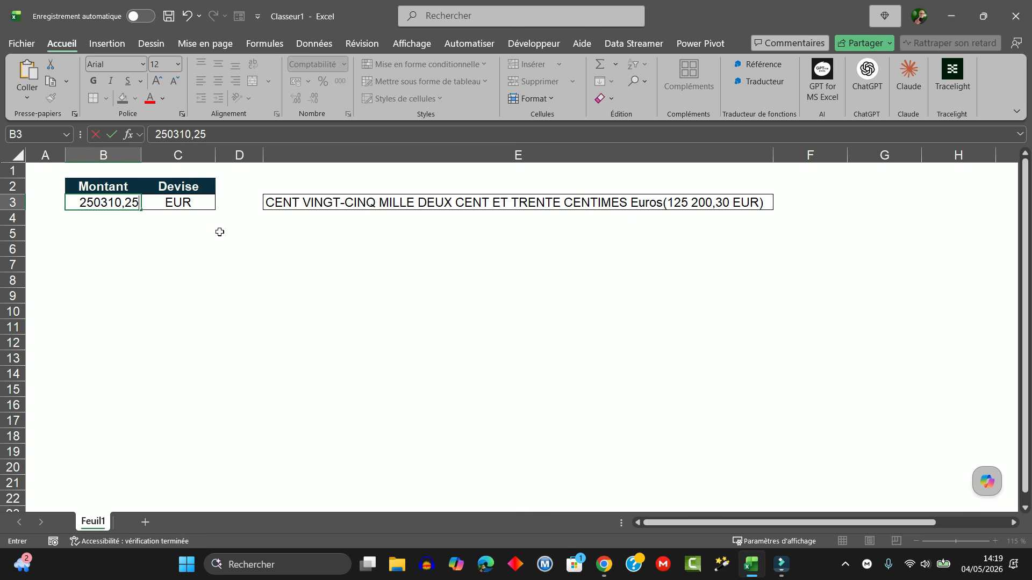
pyautogui.hotkey('ctrl', 'Return')
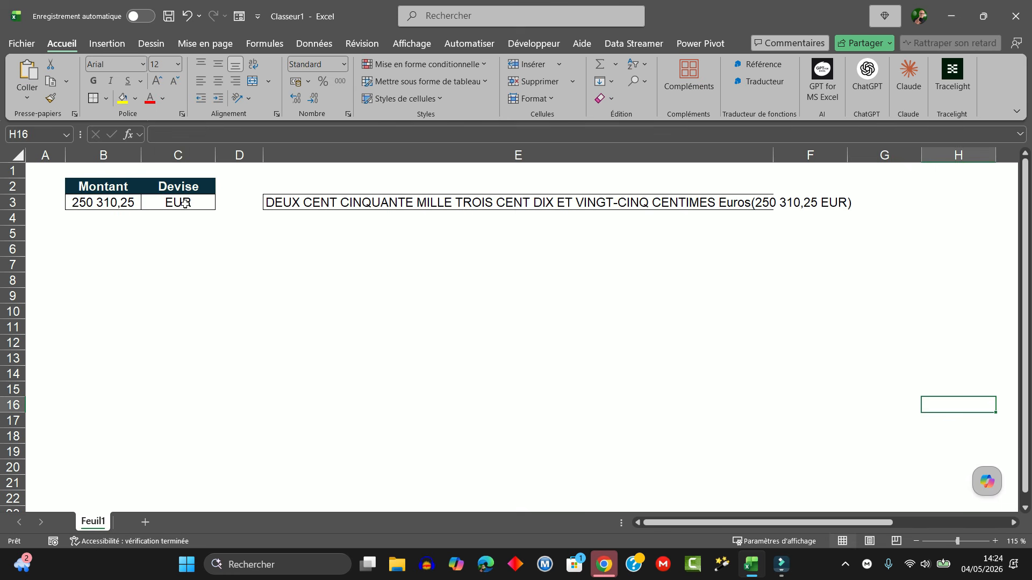
# Step: Change the currency code in cell C3 to USD
pyautogui.click(185, 207)
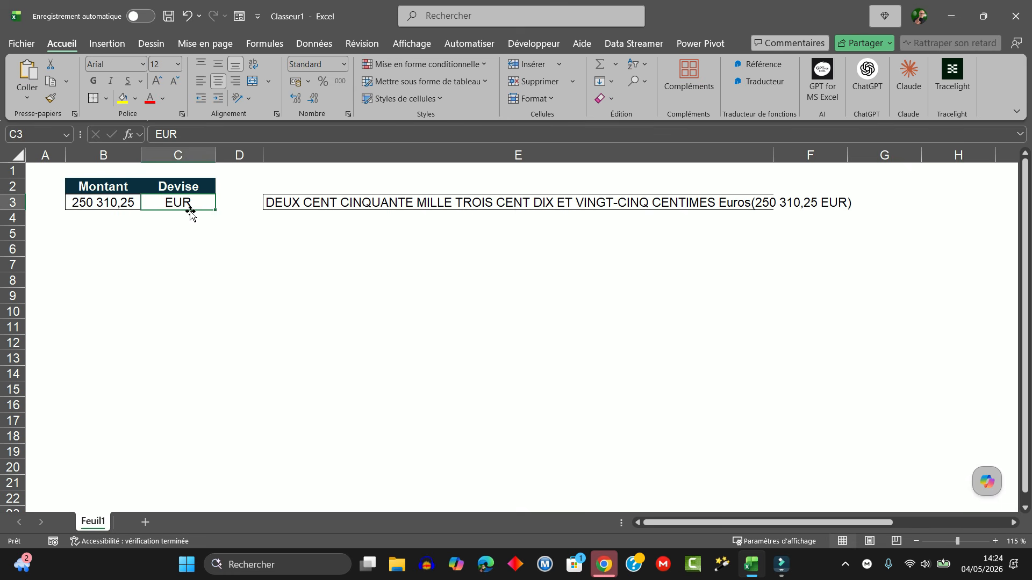
pyautogui.write('USD')
pyautogui.press('Return')
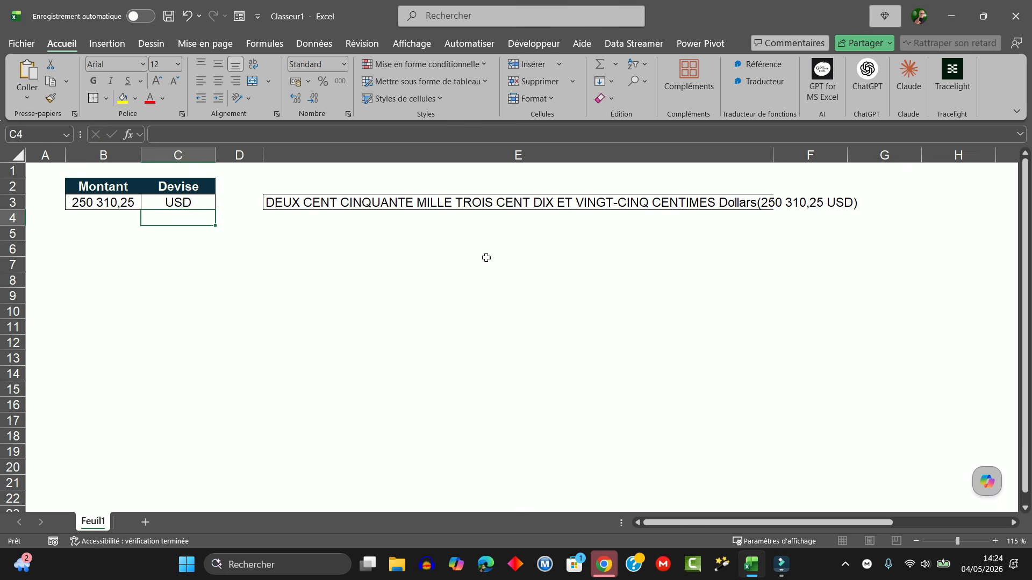
# Step: Hide columns L and M, which hold the lookup table of currency codes and names
pyautogui.click(308, 202)
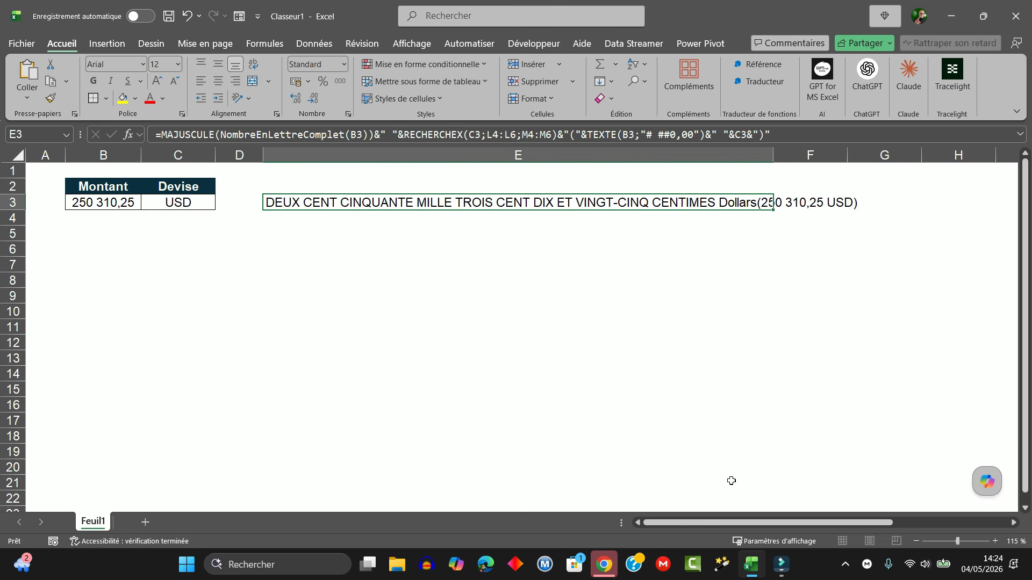
pyautogui.moveTo(731, 522); pyautogui.dragTo(860, 523)
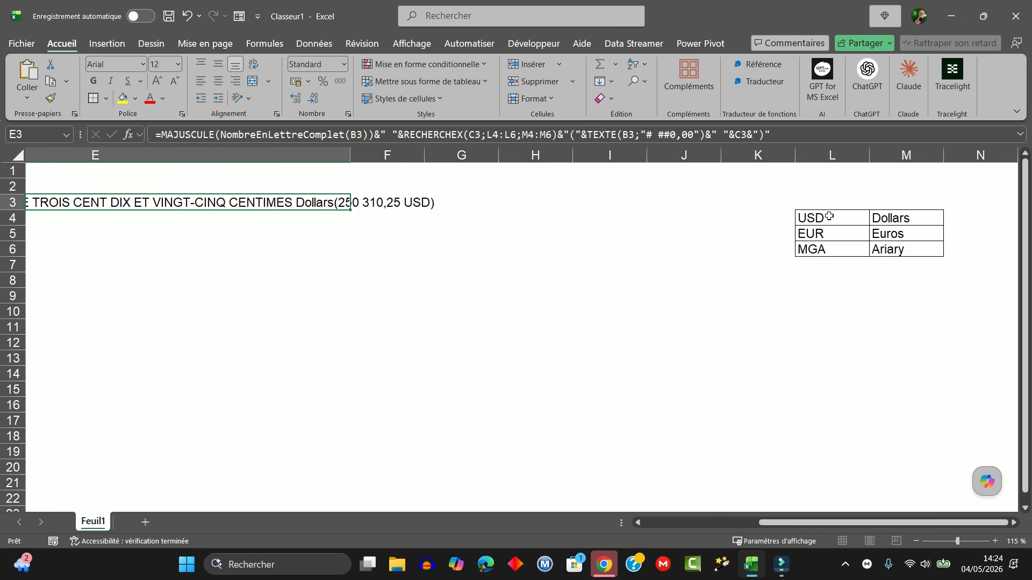
pyautogui.moveTo(822, 217); pyautogui.dragTo(890, 251)
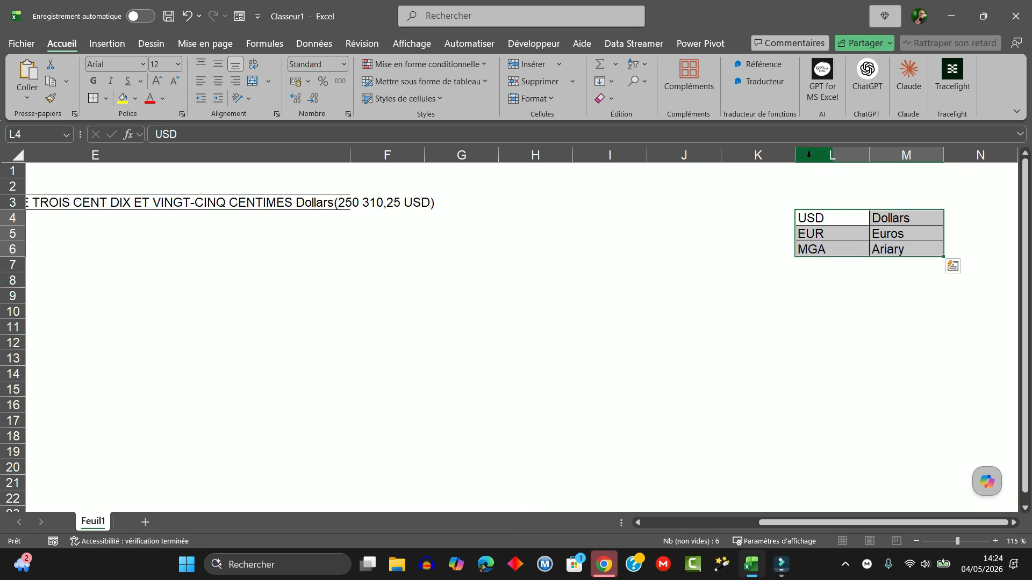
pyautogui.moveTo(809, 156); pyautogui.dragTo(911, 156)
pyautogui.rightClick(846, 178)
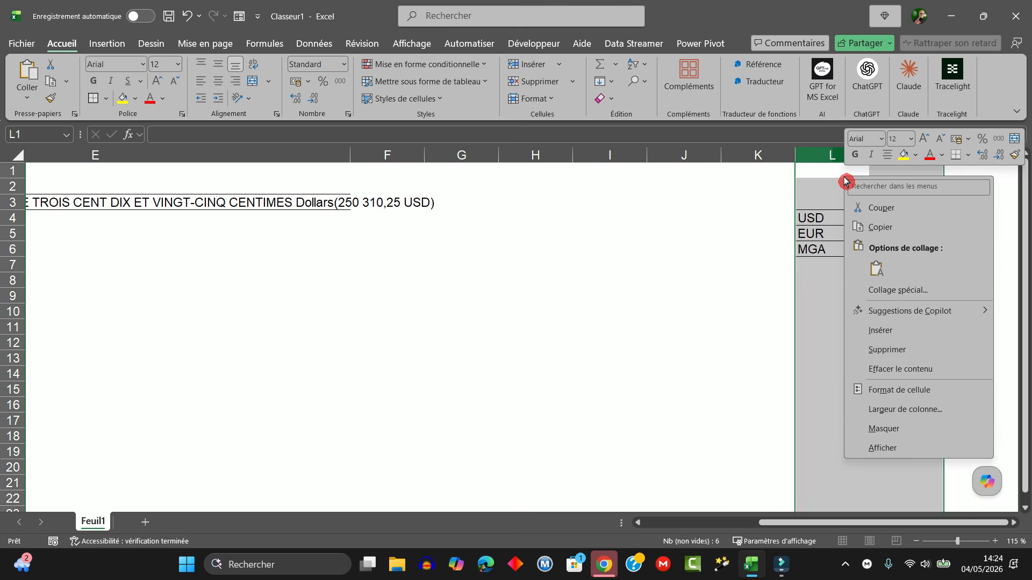
pyautogui.click(883, 430)
pyautogui.click(510, 379)
pyautogui.moveTo(737, 534); pyautogui.dragTo(645, 522)
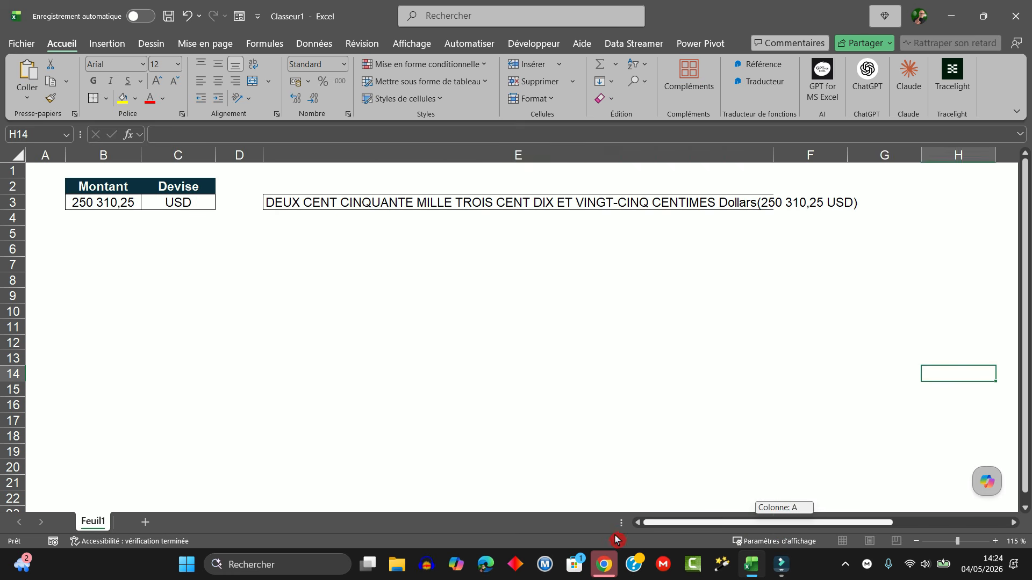
pyautogui.click(331, 296)
# Step: Convert the Montant and Devise range A1:B2 into a table with headers and load it into Power Query
pyautogui.hotkey('alt', 'Tab')
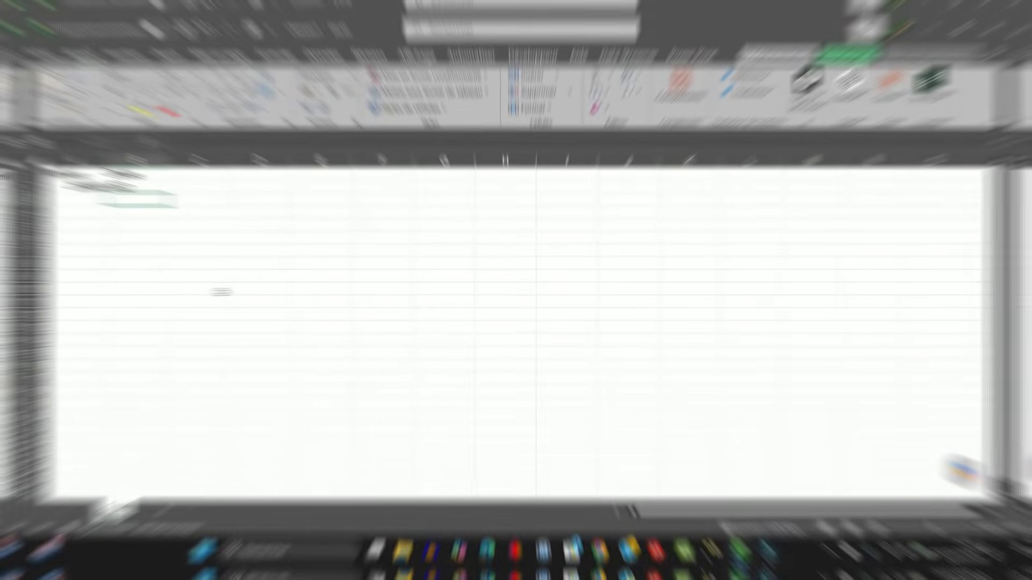
pyautogui.click(50, 170)
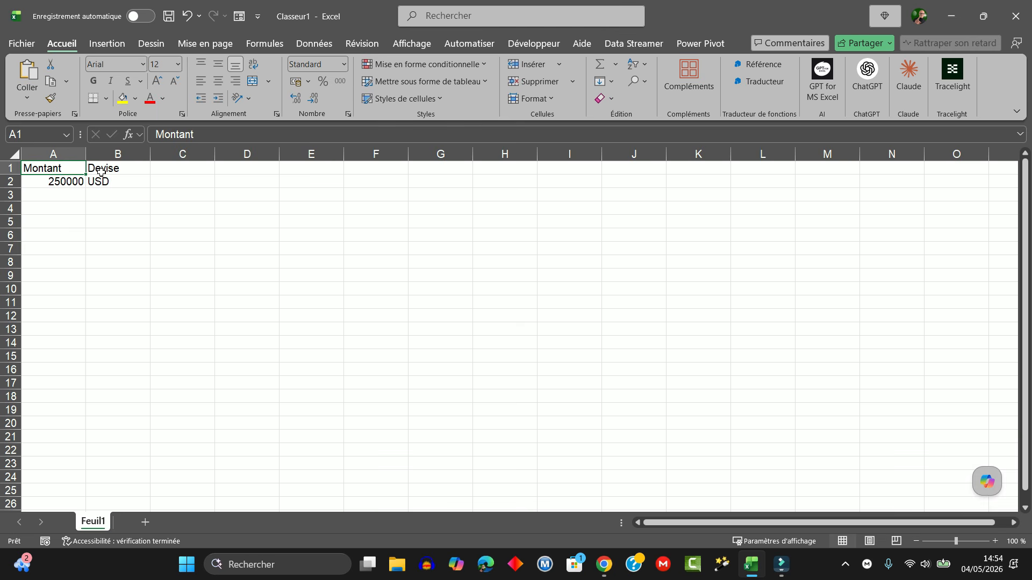
pyautogui.hotkey('ctrl', 'l')
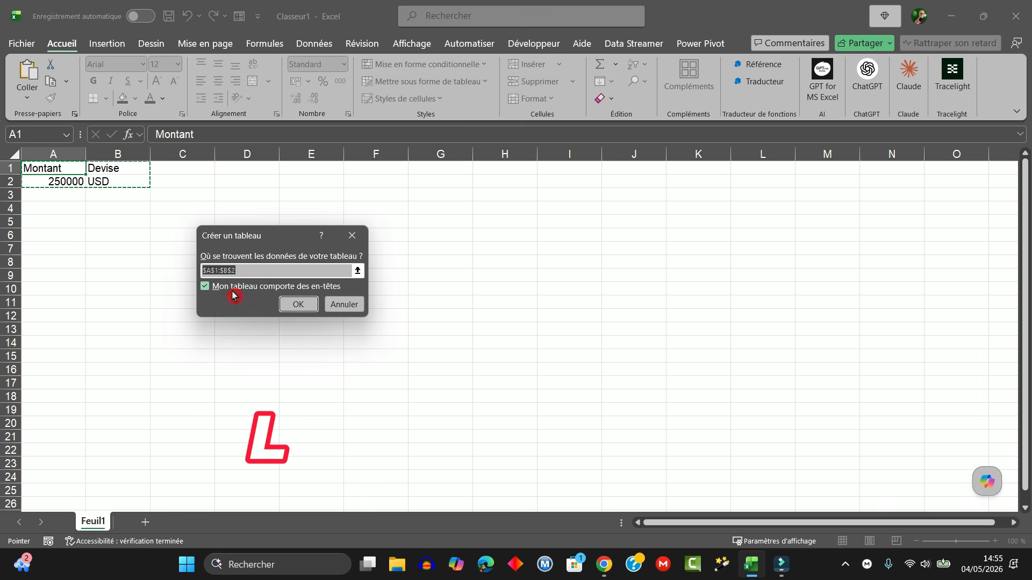
pyautogui.click(294, 306)
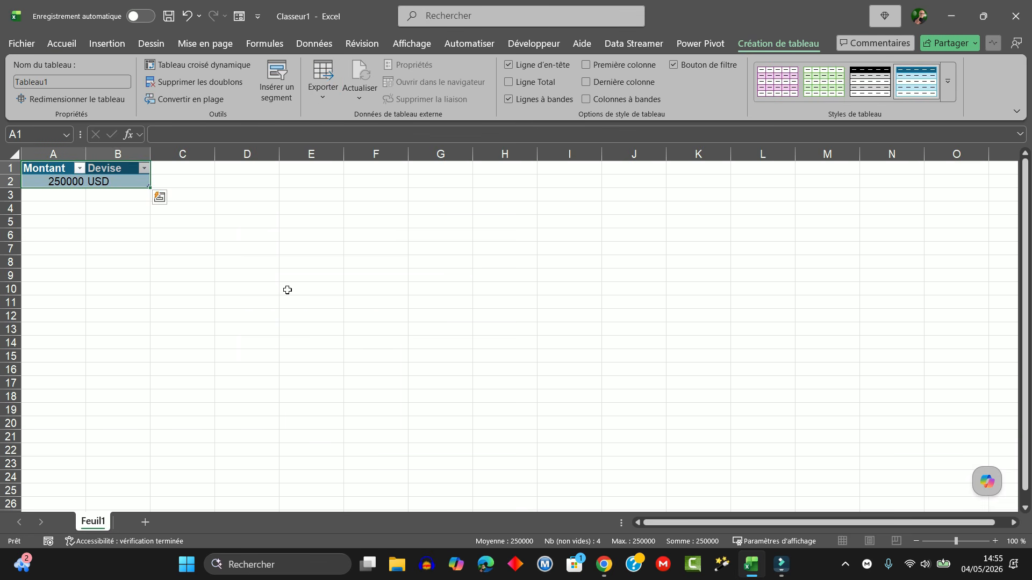
pyautogui.click(324, 42)
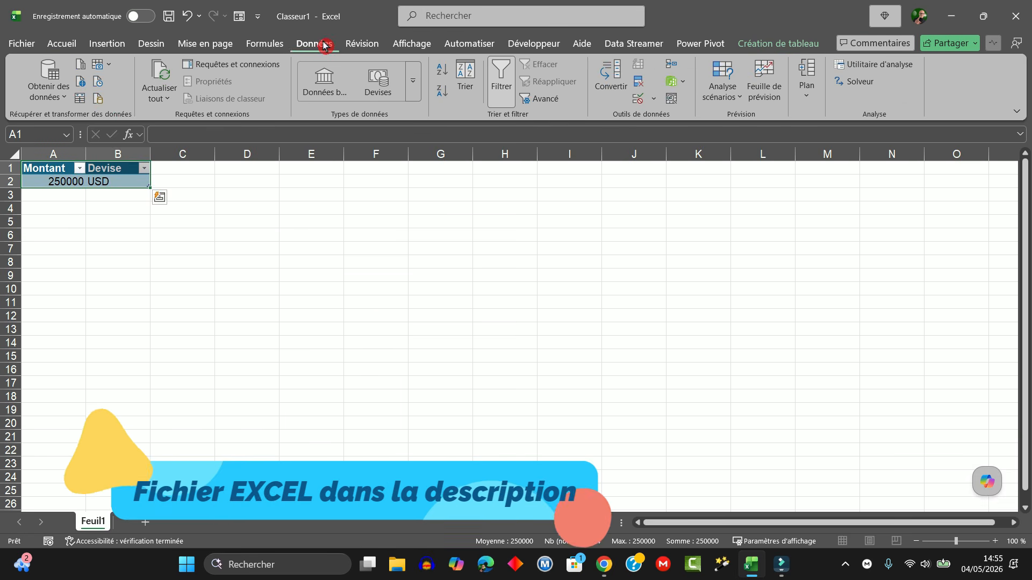
pyautogui.click(80, 99)
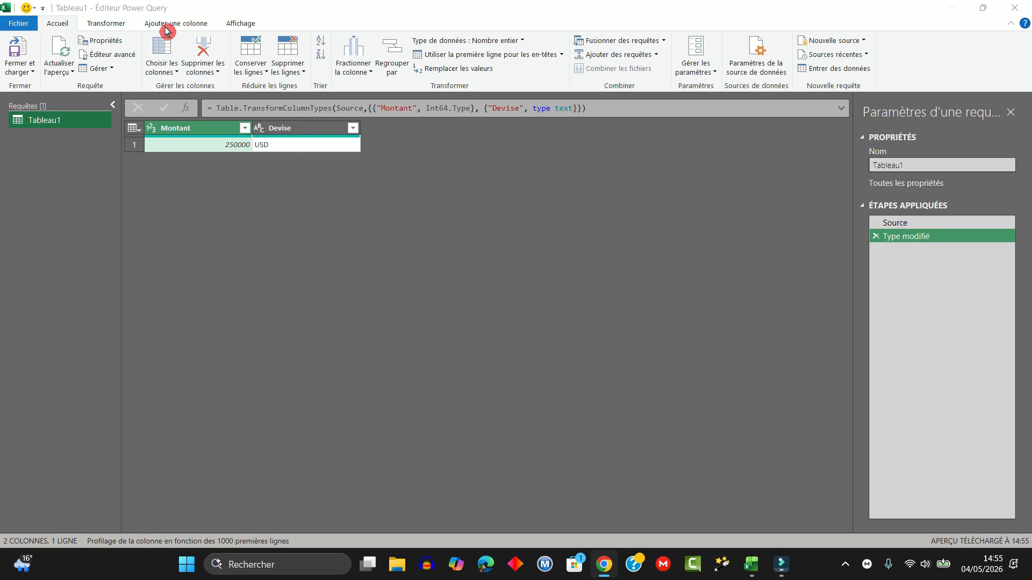
# Step: Replace all the Tableau1 query code with the copied number-to-words function in the advanced editor, and close and load it
pyautogui.click(106, 57)
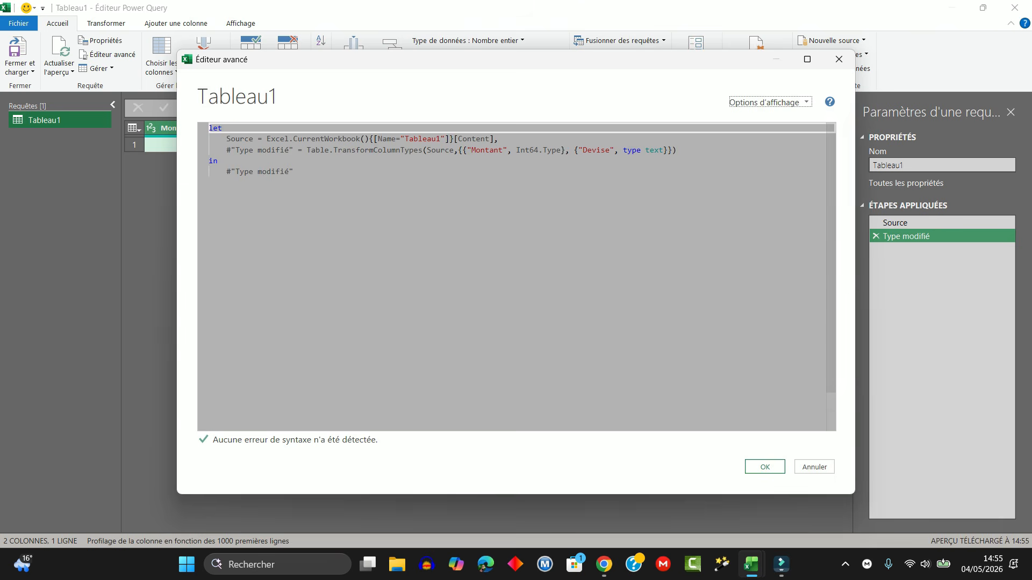
pyautogui.moveTo(301, 172); pyautogui.dragTo(195, 125)
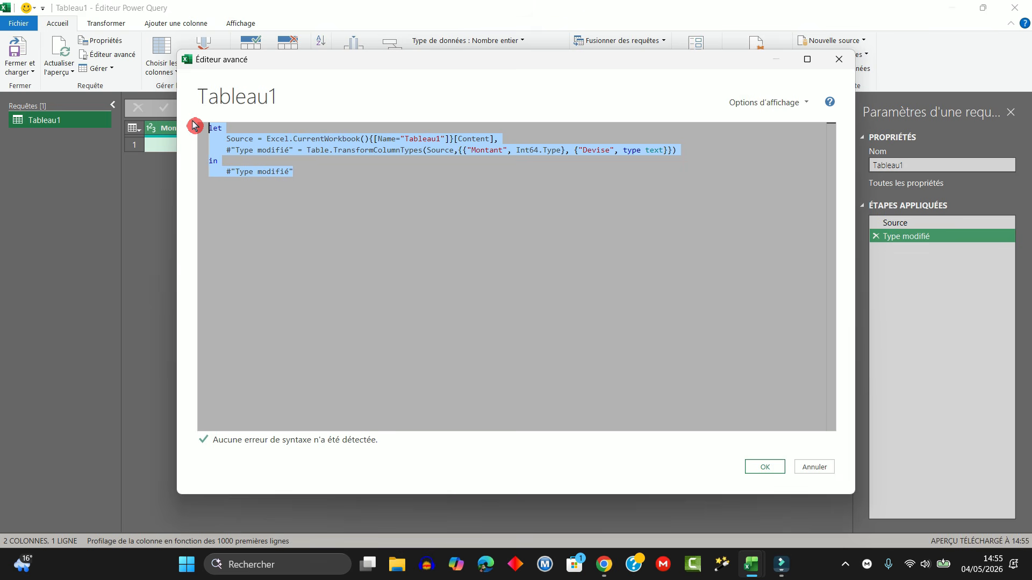
pyautogui.hotkey('ctrl', 'v')
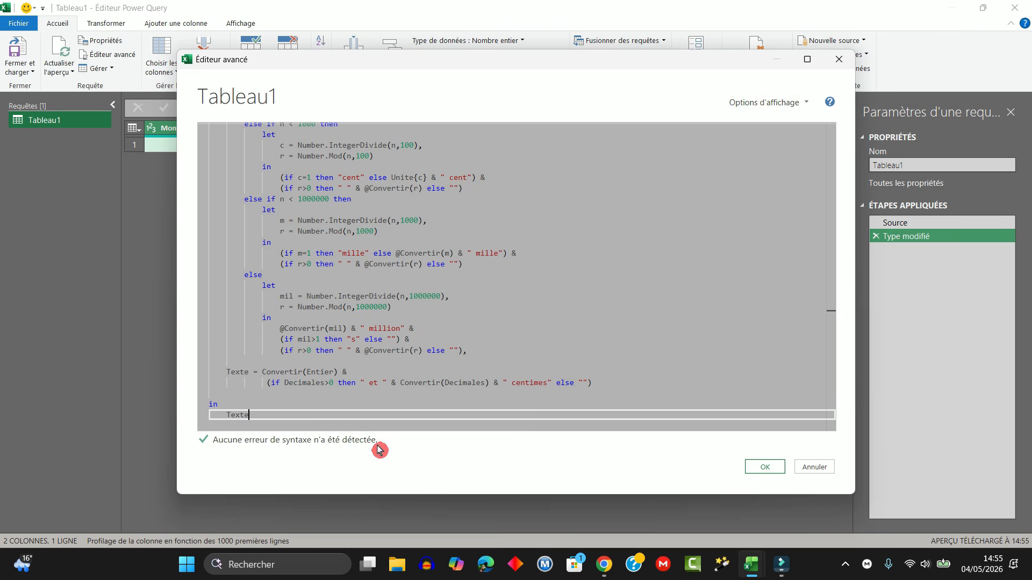
pyautogui.click(764, 470)
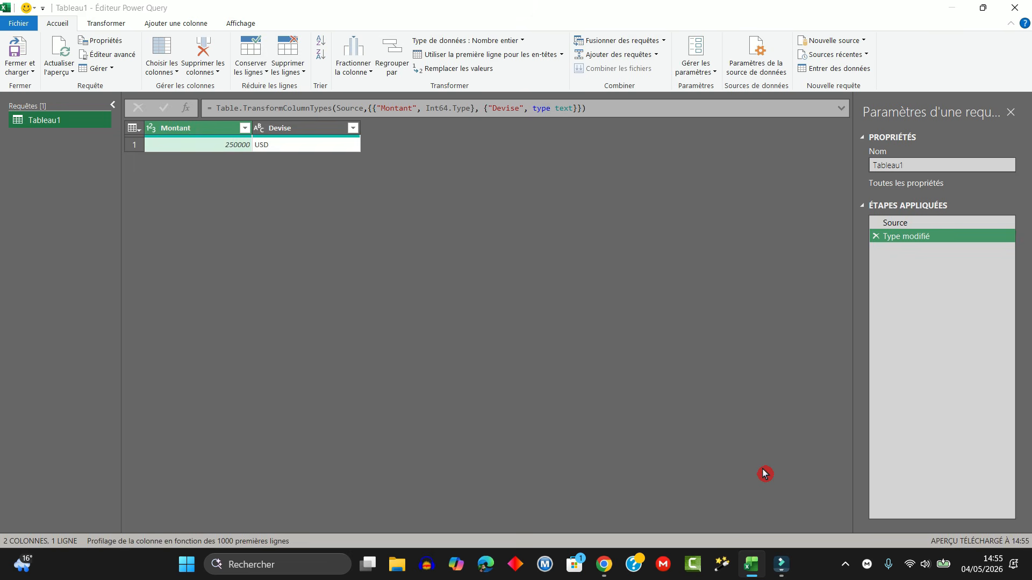
pyautogui.click(29, 77)
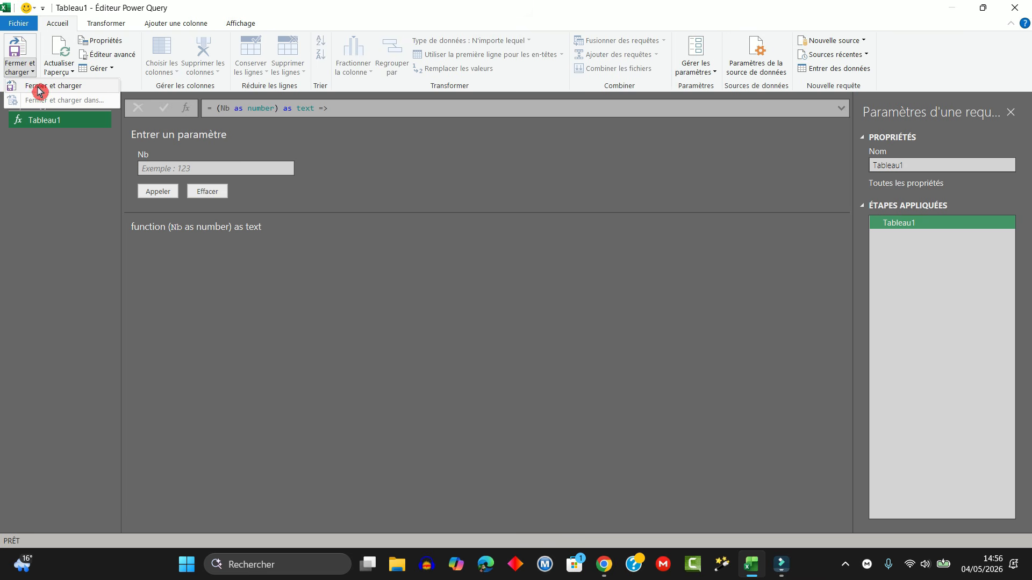
pyautogui.click(33, 87)
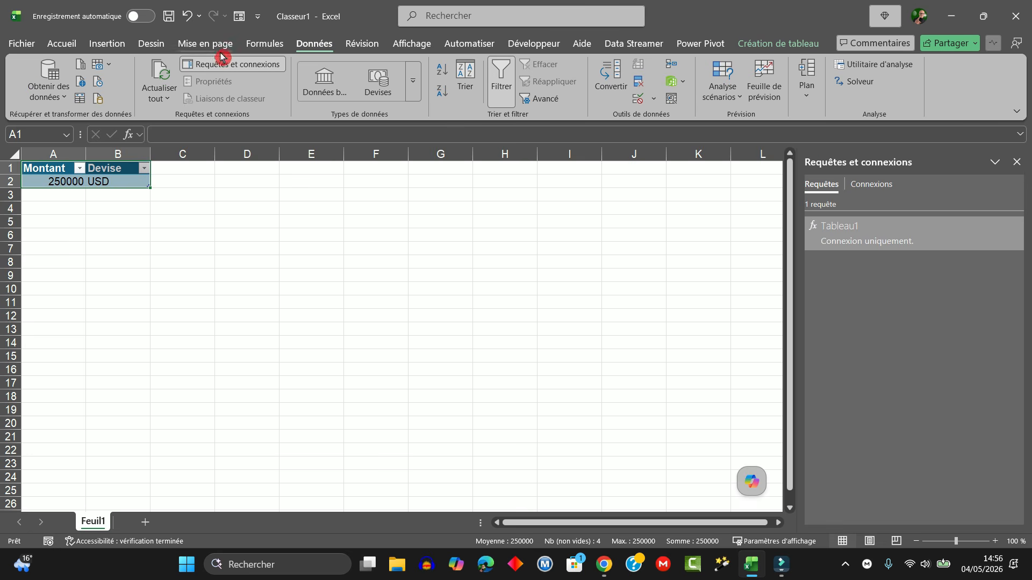
# Step: Load the Montant and Devise table into Power Query again and rename the function query NombreEnLettre
pyautogui.click(314, 45)
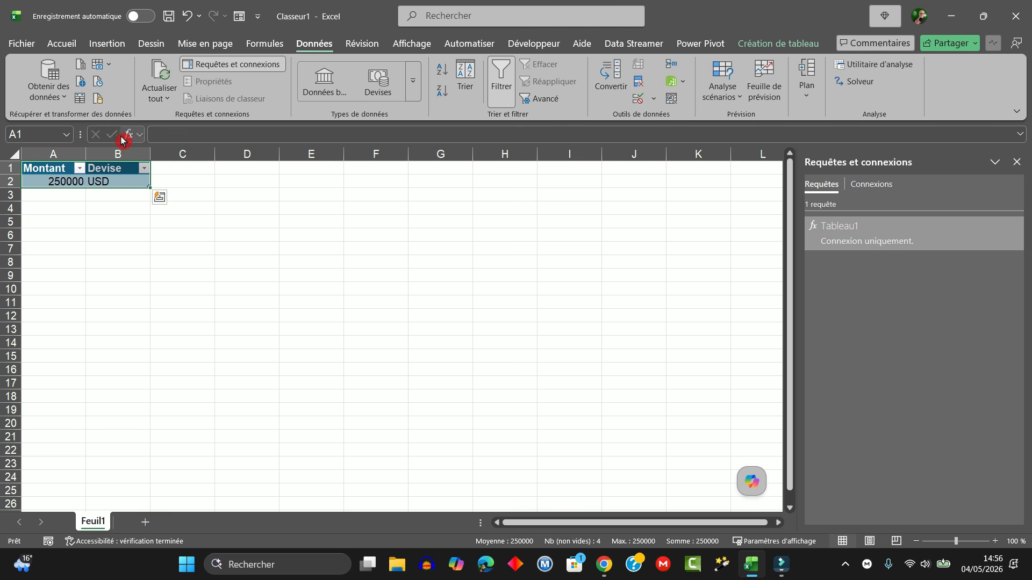
pyautogui.click(80, 101)
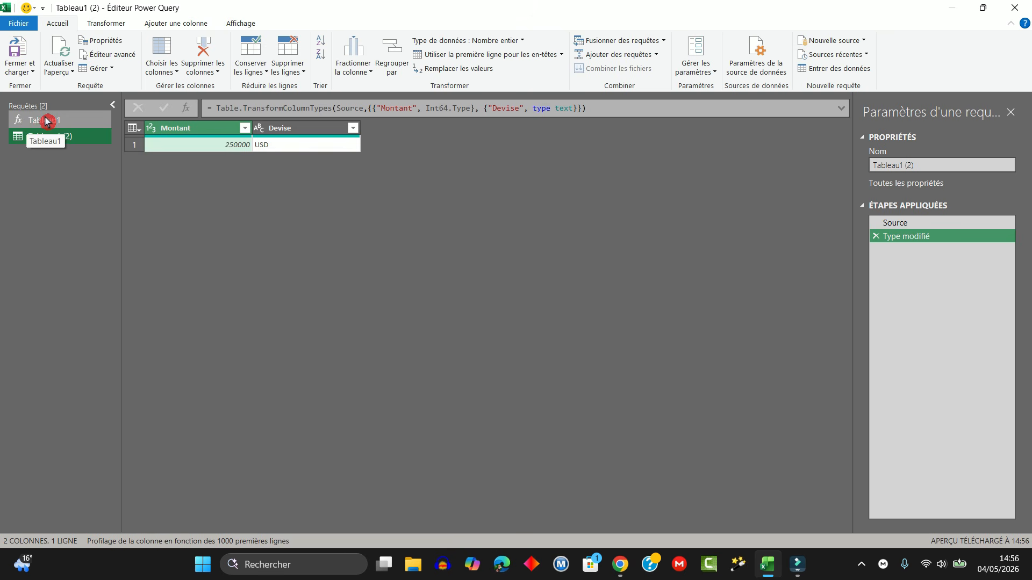
pyautogui.click(46, 120)
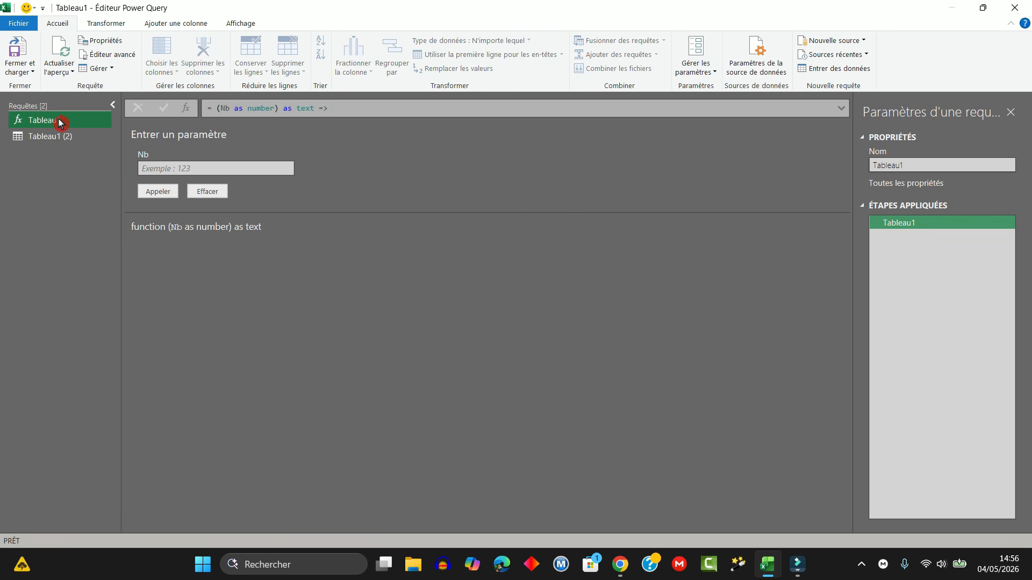
pyautogui.rightClick(59, 122)
pyautogui.click(98, 172)
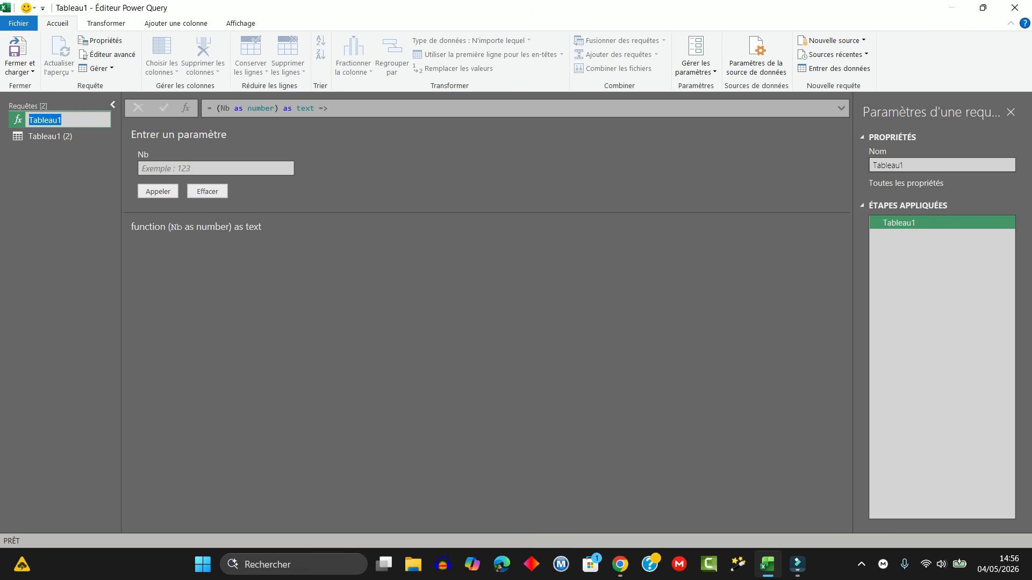
pyautogui.write('NombreEnLettre')
pyautogui.press('Return')
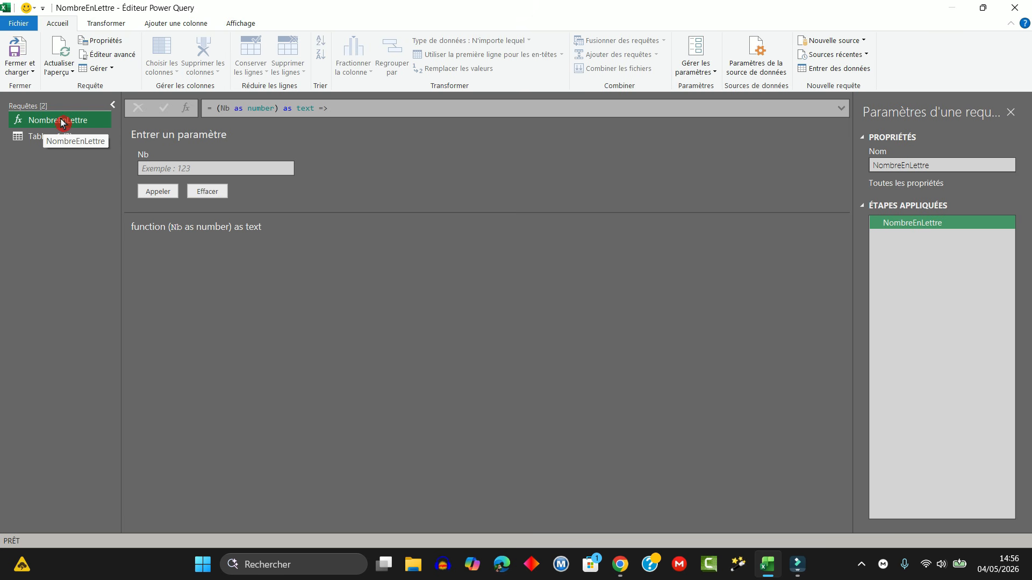
# Step: Start a custom column named M in the Tableau1 (2) query
pyautogui.click(41, 142)
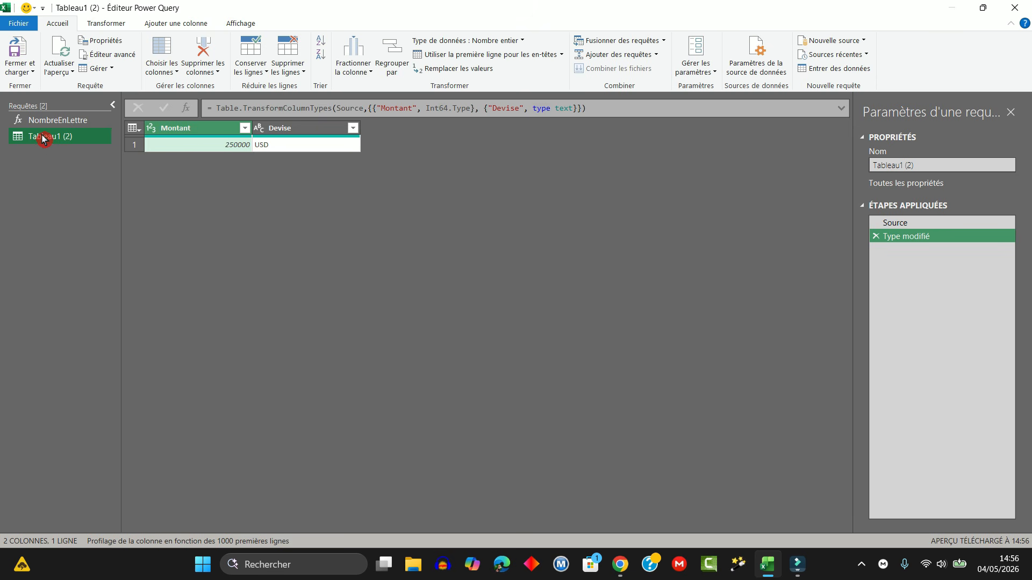
pyautogui.click(189, 27)
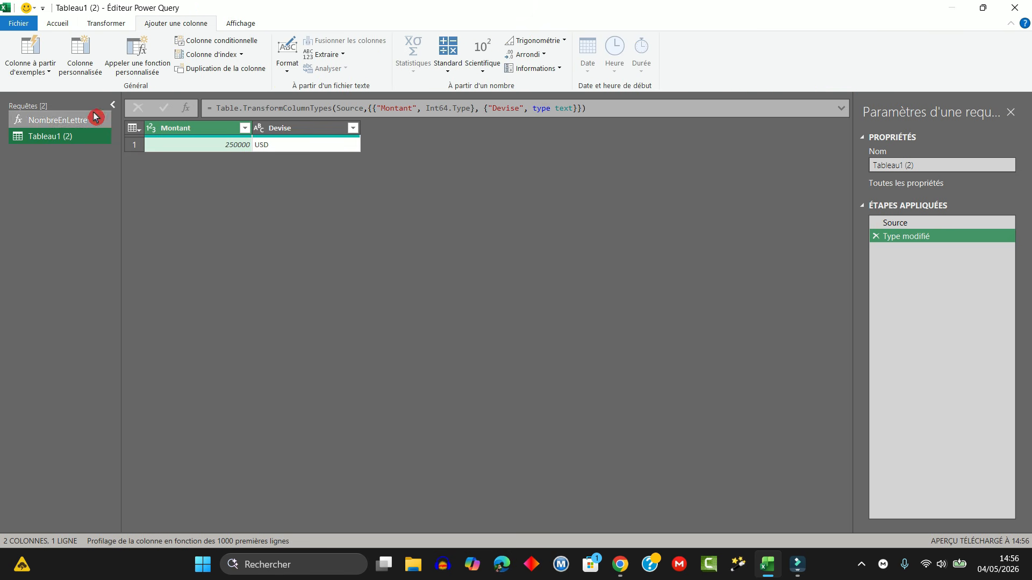
pyautogui.click(80, 60)
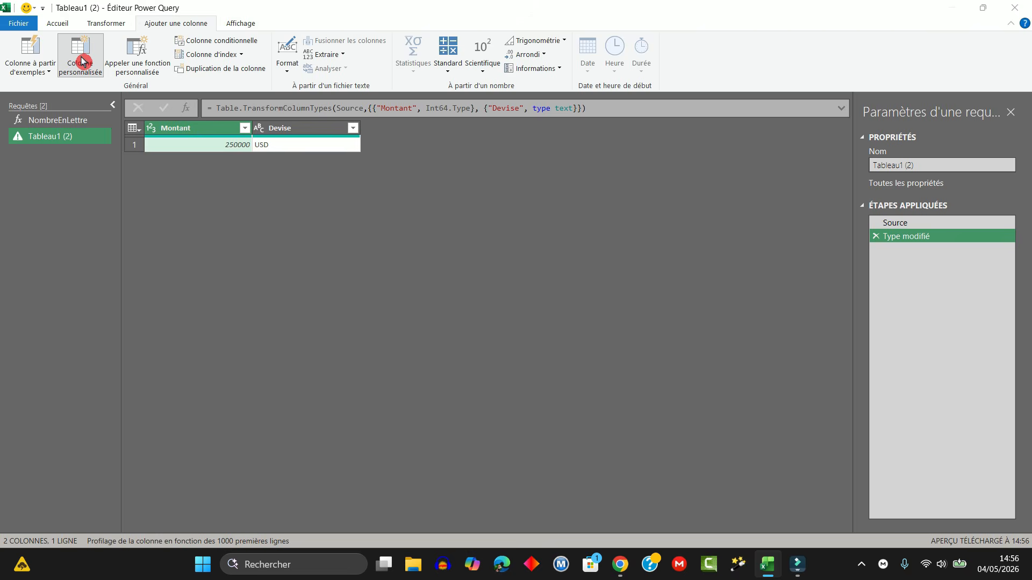
pyautogui.moveTo(368, 208); pyautogui.dragTo(264, 209)
pyautogui.write('Co')
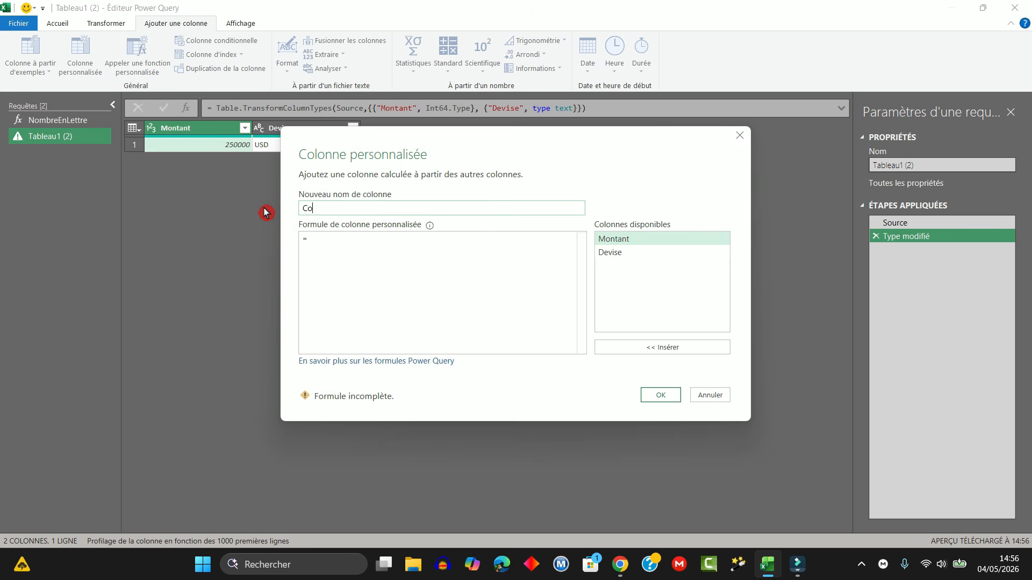
pyautogui.write('nveM')
pyautogui.click(316, 238)
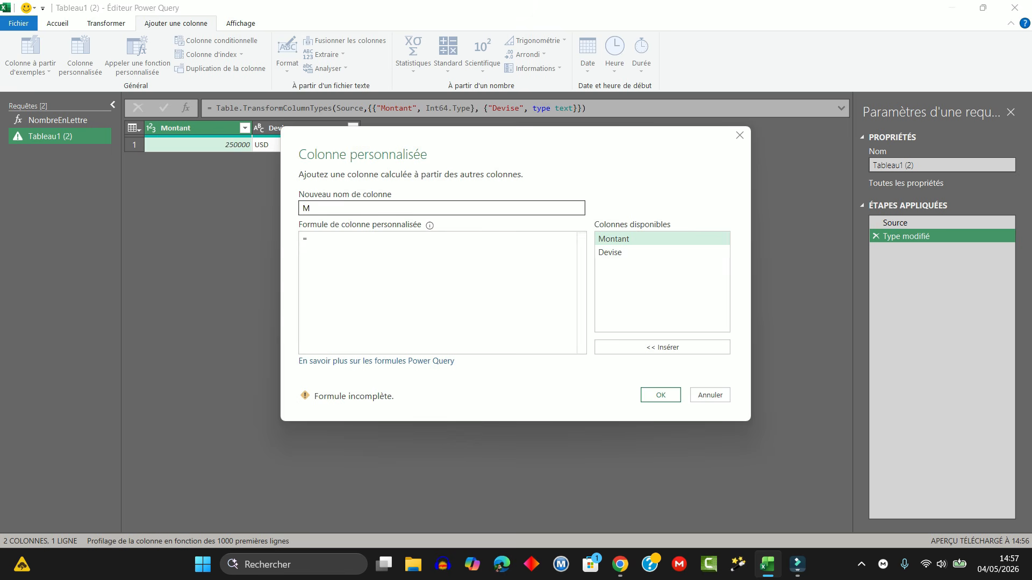
# Step: Set column M's formula to the copied Text.Upper(NombreEnLettre([Montant])) expression with the currency and the N2-formatted amount in parentheses, and widen the column
pyautogui.hotkey('alt', 'Tab')
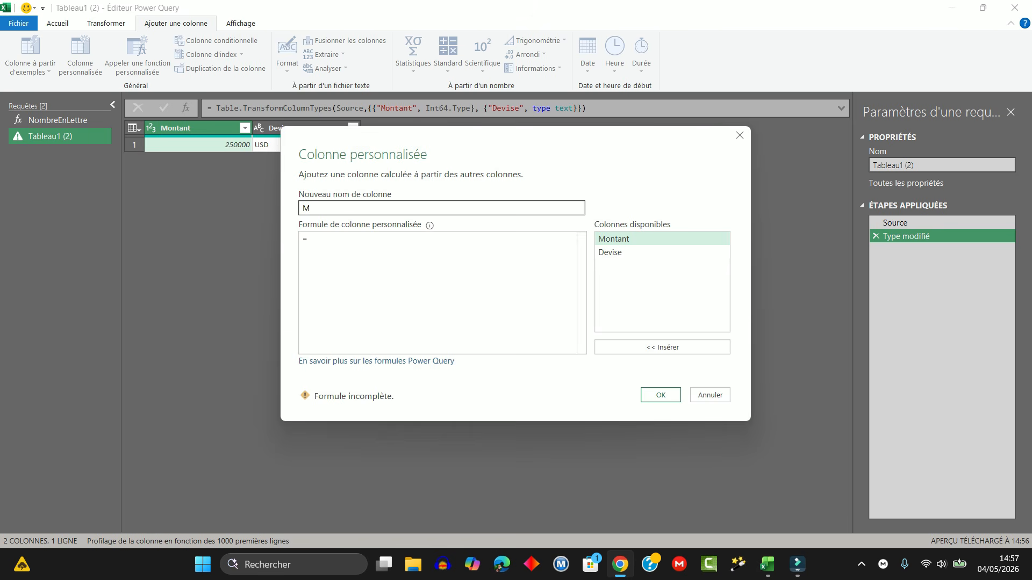
pyautogui.click(325, 238)
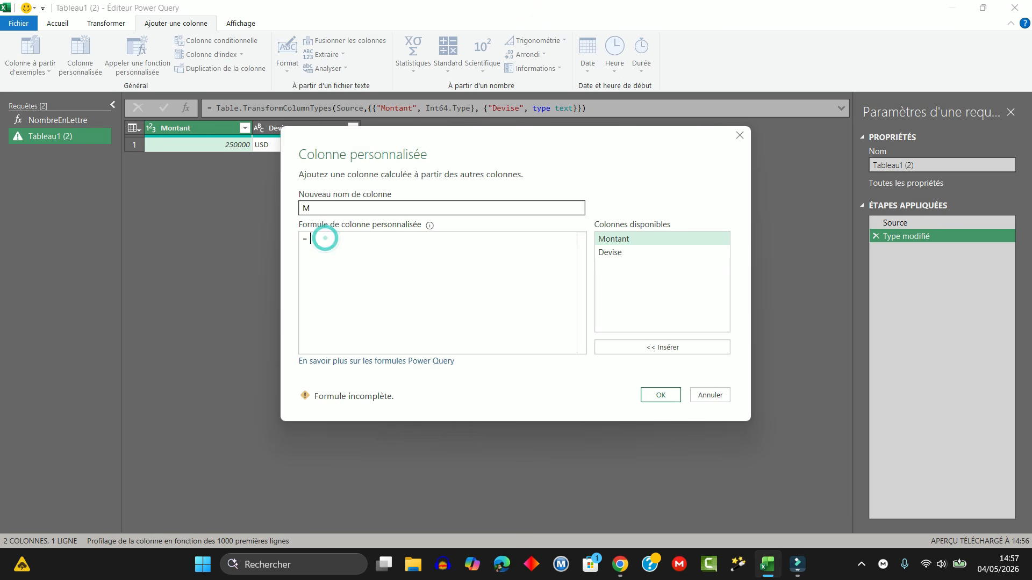
pyautogui.write('= Text.Upper(NombreEnLettre([Montant]))   & " " & [Devise]   & " (" & Number.ToText([Montant], "N2") & " " & [Devise] & ")"')
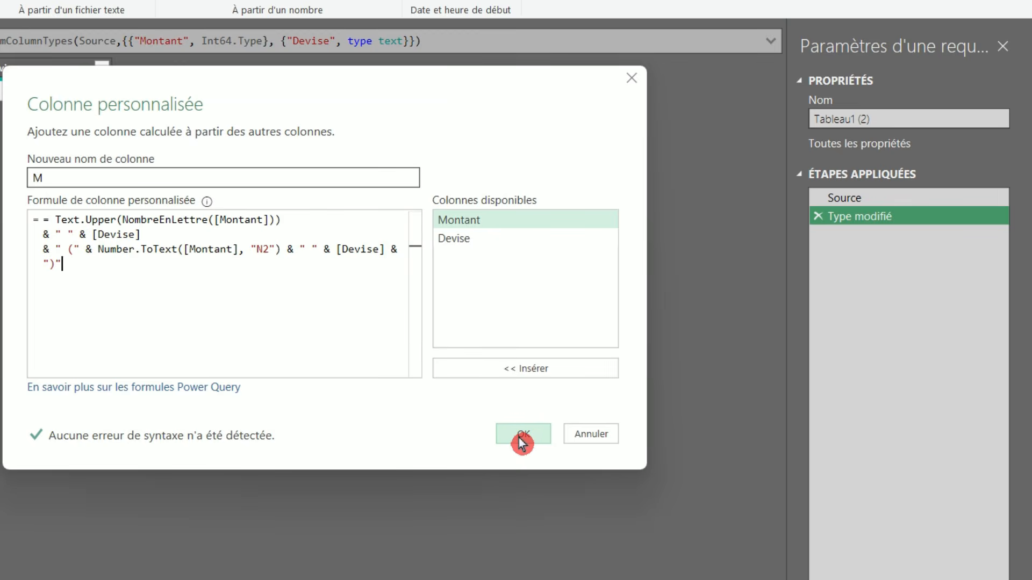
pyautogui.click(522, 443)
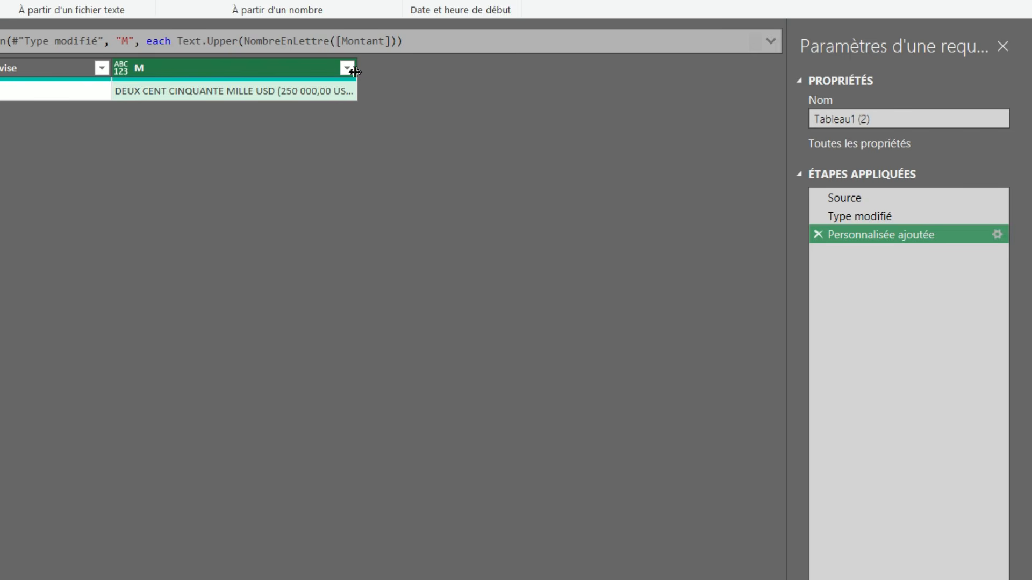
pyautogui.moveTo(356, 69); pyautogui.dragTo(401, 72)
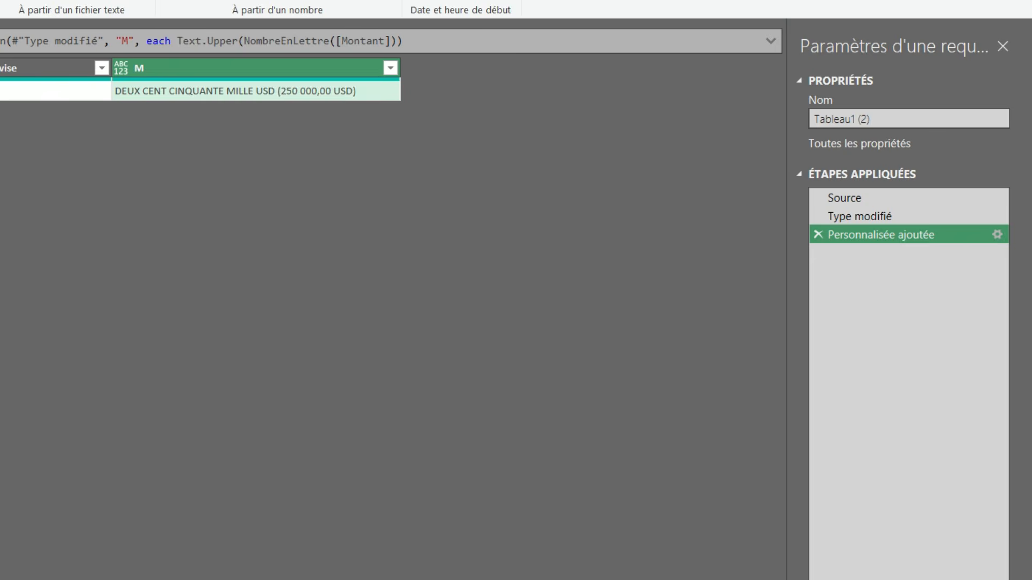
pyautogui.click(164, 97)
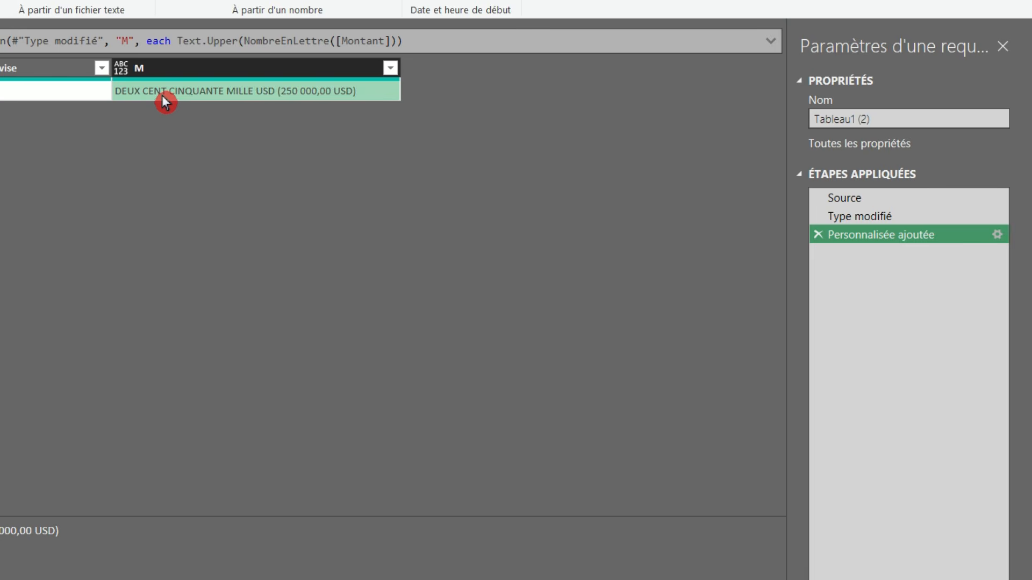
# Step: Edit the added custom column's formula to use Text.Lower instead of Text.Upper
pyautogui.rightClick(876, 243)
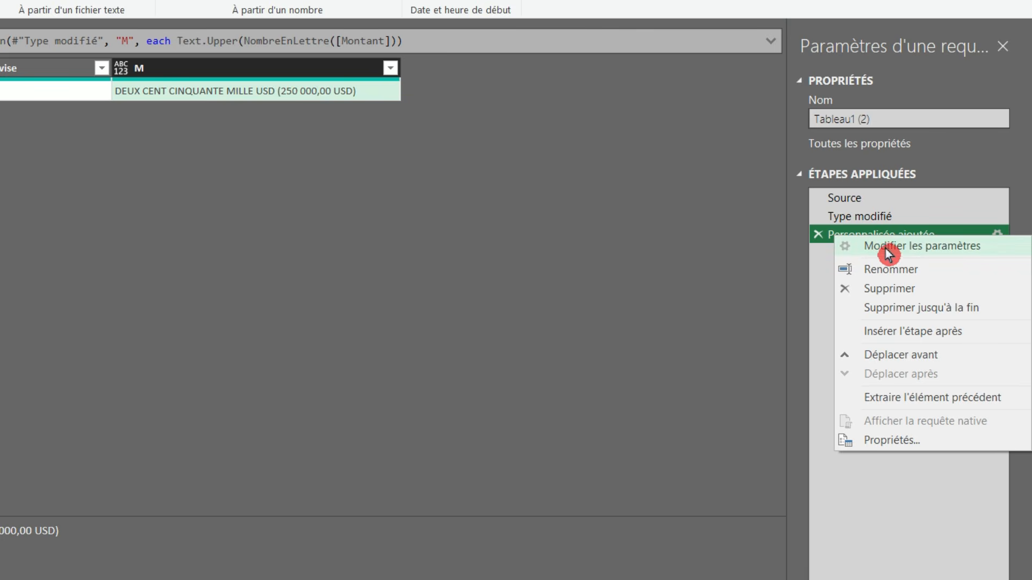
pyautogui.click(887, 250)
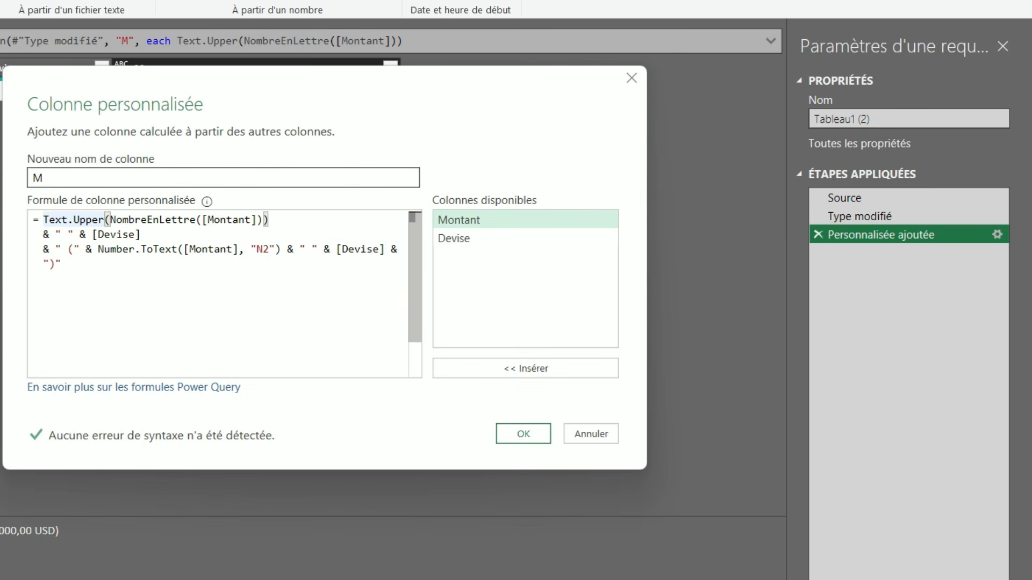
pyautogui.moveTo(119, 249)
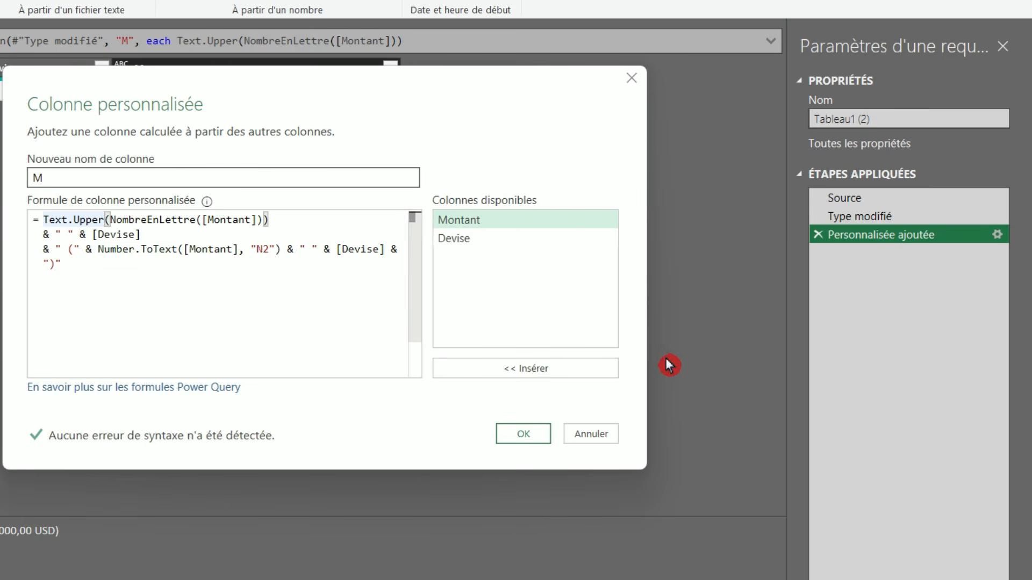
pyautogui.press('BackSpace')
pyautogui.press('BackSpace')
pyautogui.press('BackSpace')
pyautogui.press('BackSpace')
pyautogui.write('Lower')
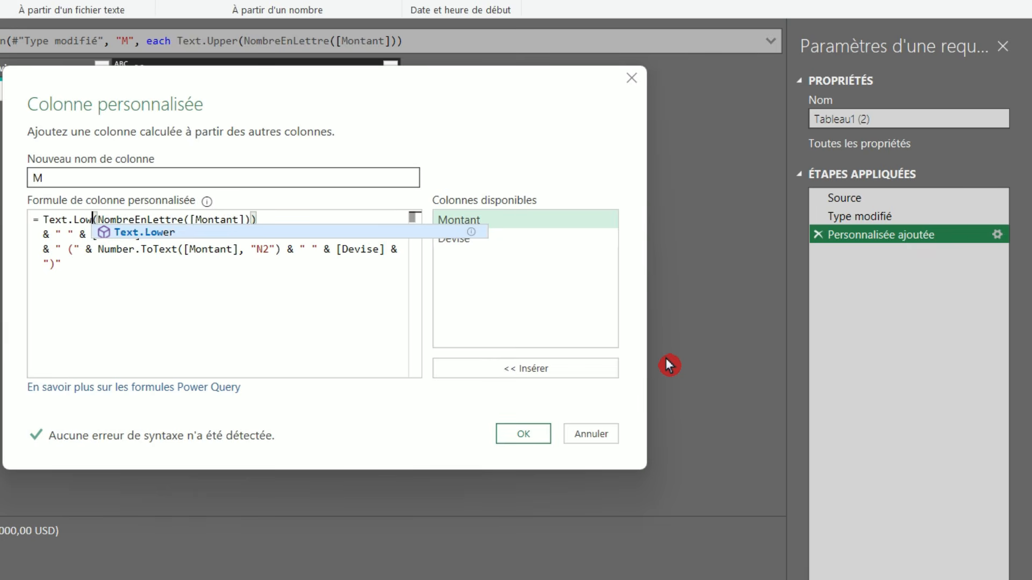
pyautogui.click(523, 435)
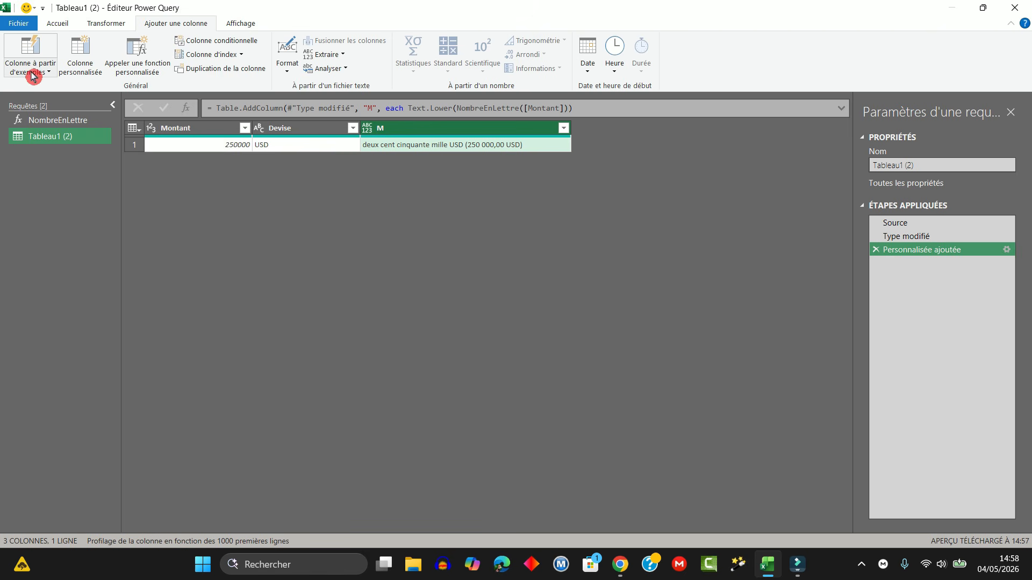
# Step: Close the query editor and load the Tableau1 (2) query into a new worksheet
pyautogui.click(55, 25)
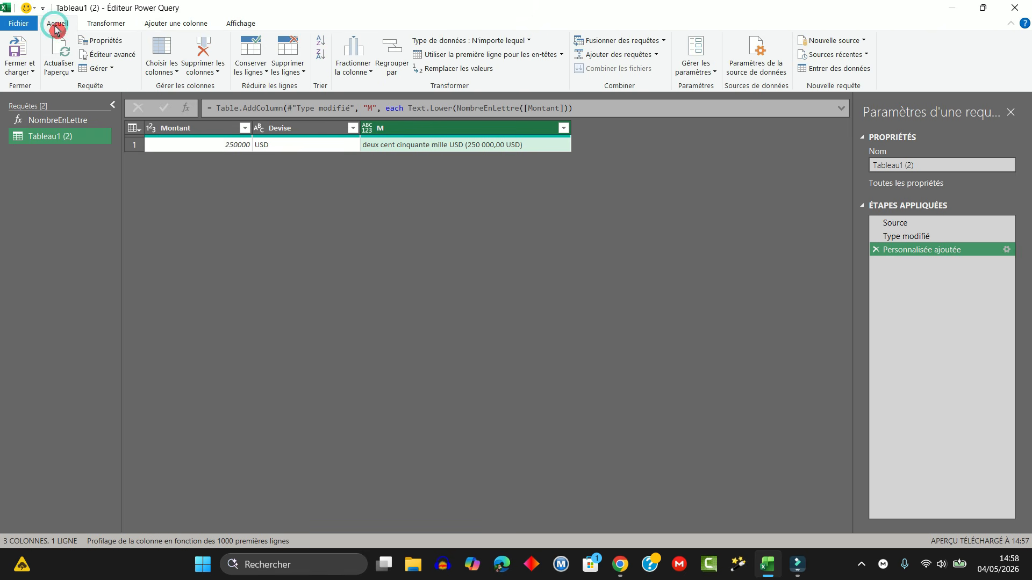
pyautogui.click(20, 70)
pyautogui.click(49, 92)
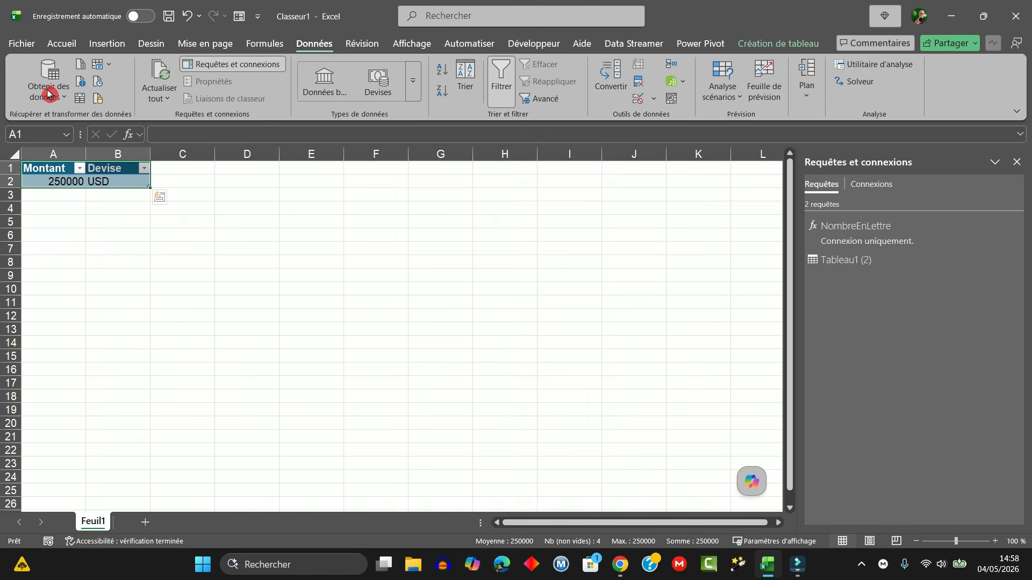
pyautogui.click(117, 528)
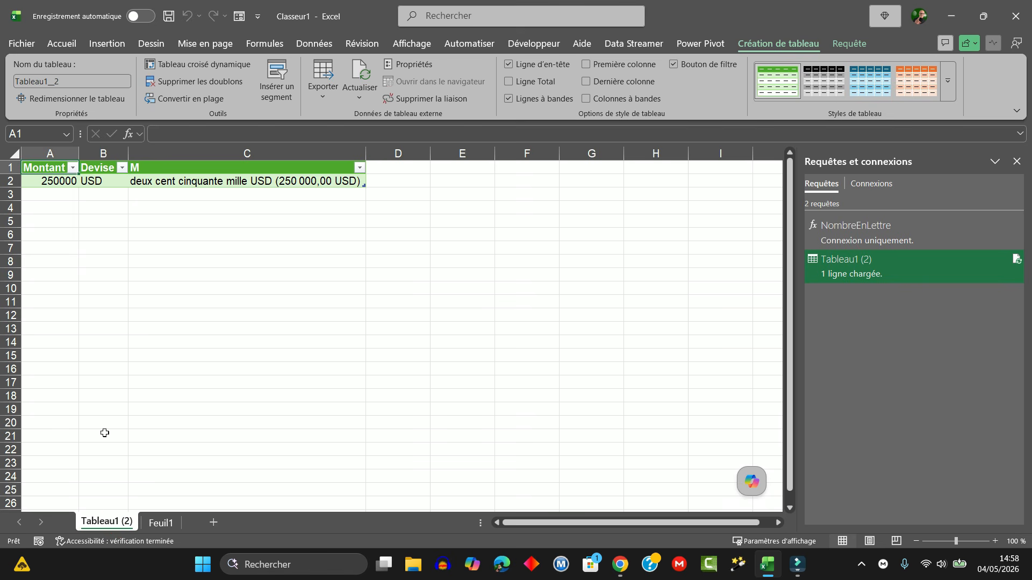
# Step: Add a row to the source table on Feuil1 with Montant 125250,02 and Devise EUR
pyautogui.click(163, 525)
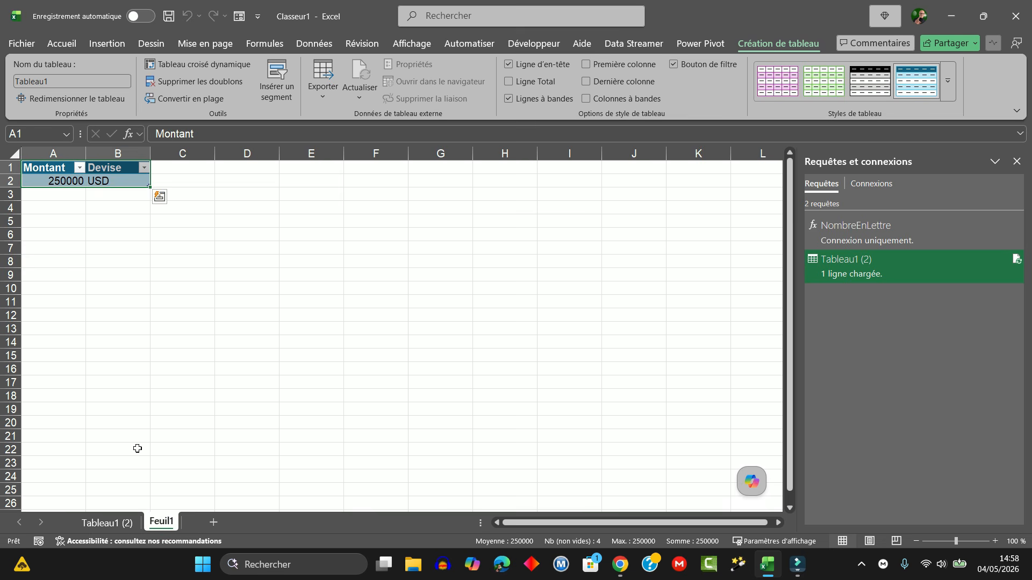
pyautogui.click(56, 194)
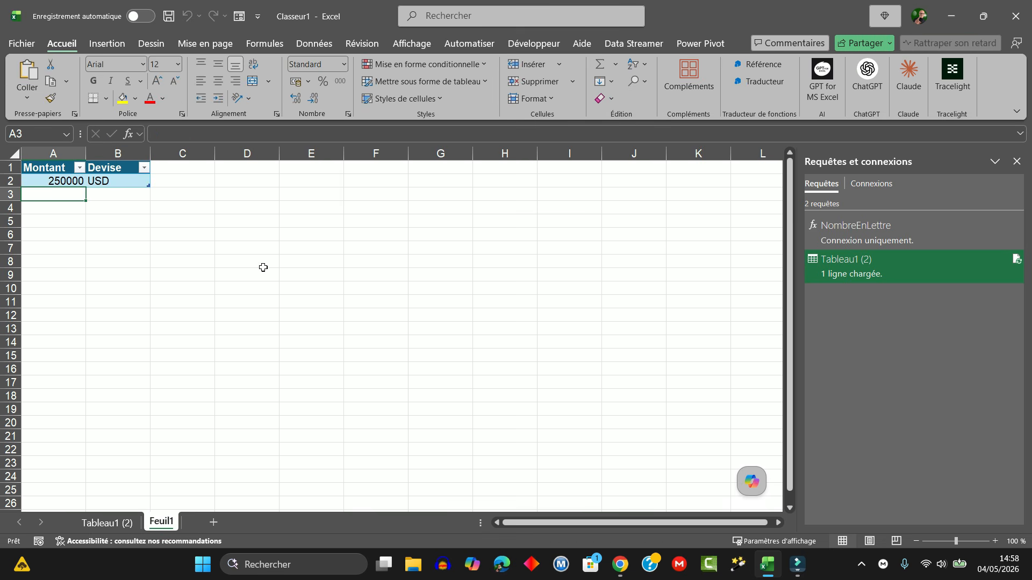
pyautogui.write('125')
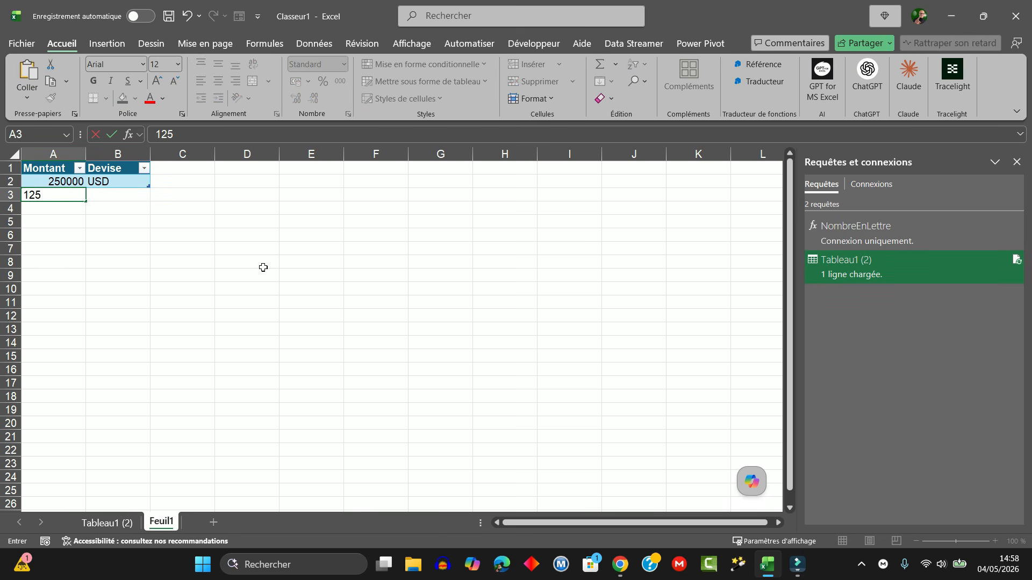
pyautogui.write('250,02')
pyautogui.press('Tab')
pyautogui.write('EURO')
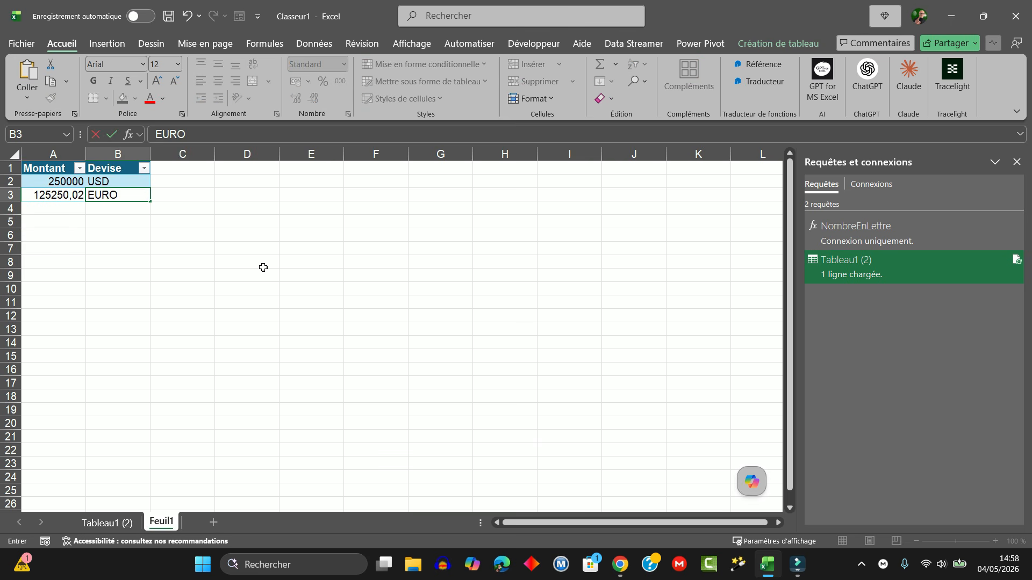
pyautogui.press('BackSpace')
pyautogui.press('Return')
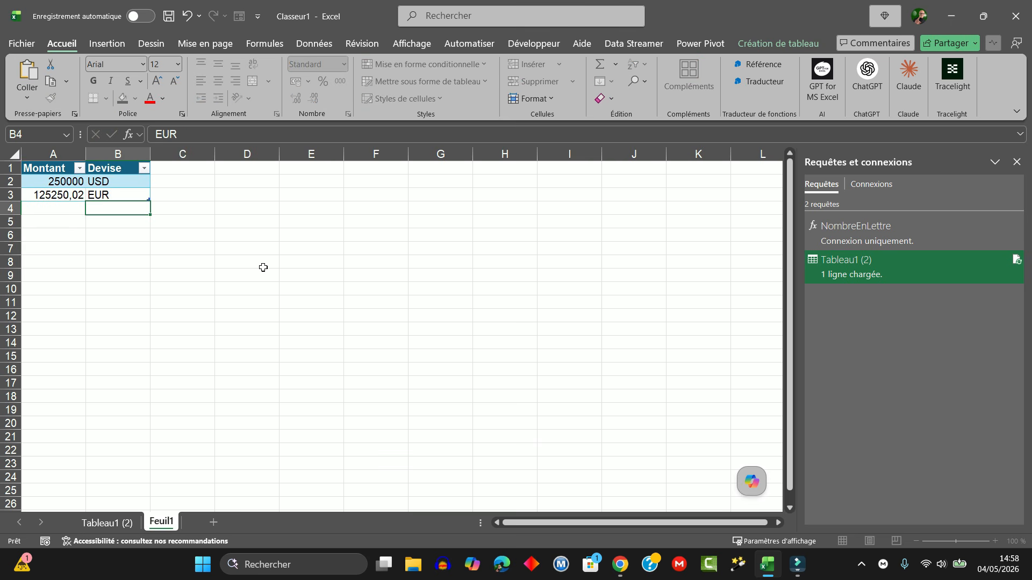
# Step: Refresh all queries to update the results table on the Tableau1 (2) sheet
pyautogui.click(104, 523)
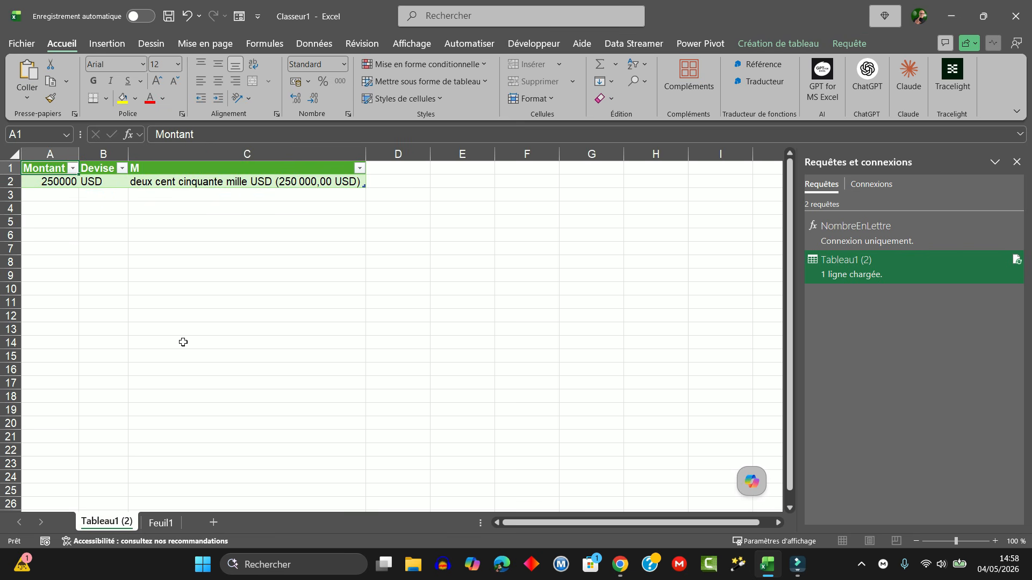
pyautogui.click(117, 202)
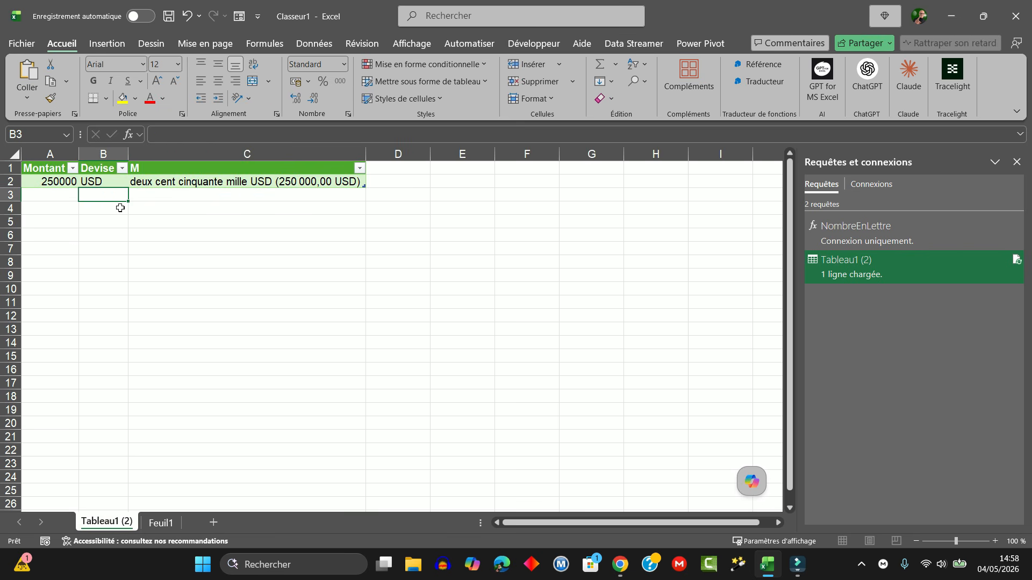
pyautogui.click(310, 45)
pyautogui.click(161, 96)
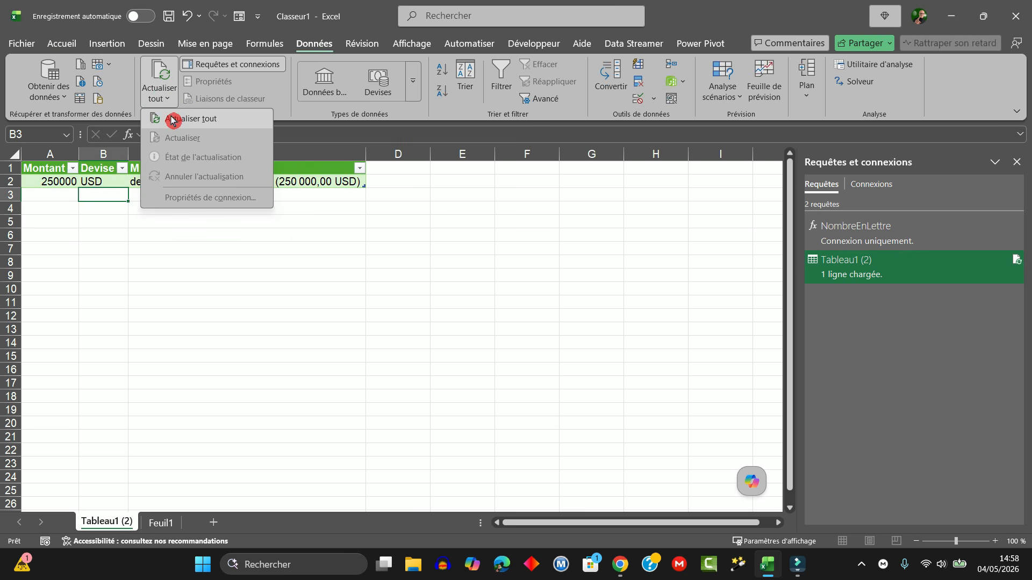
pyautogui.click(172, 120)
pyautogui.click(244, 271)
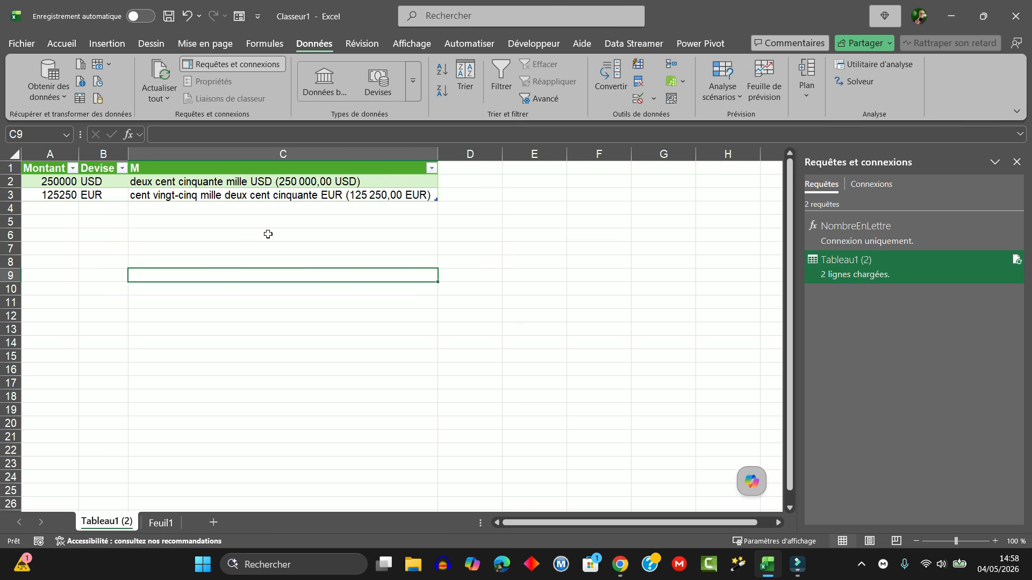
# Step: Open the Tableau1 (2) query for editing and copy the full formula of its added custom column M, leaving the column settings unchanged
pyautogui.rightClick(860, 267)
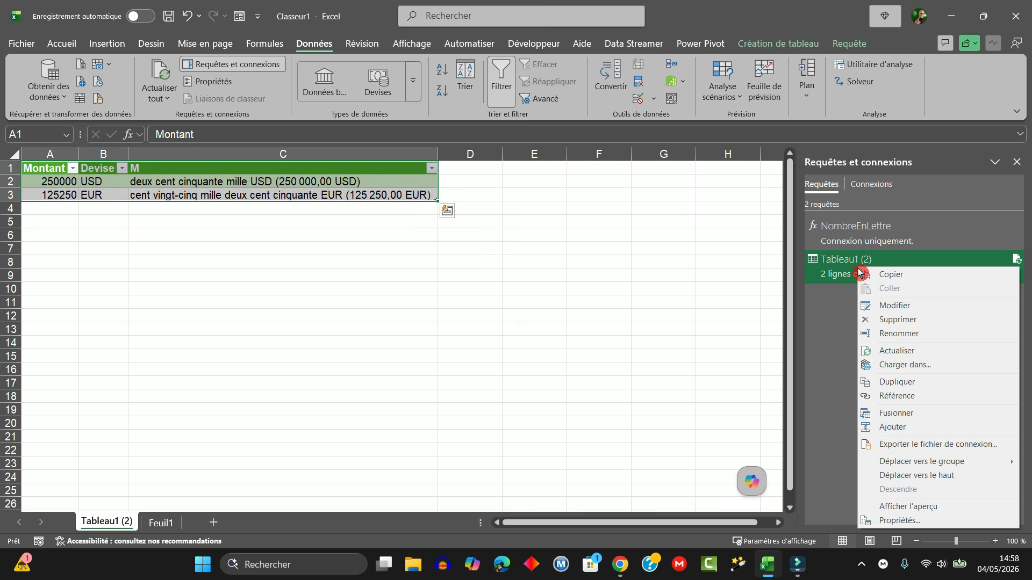
pyautogui.click(885, 309)
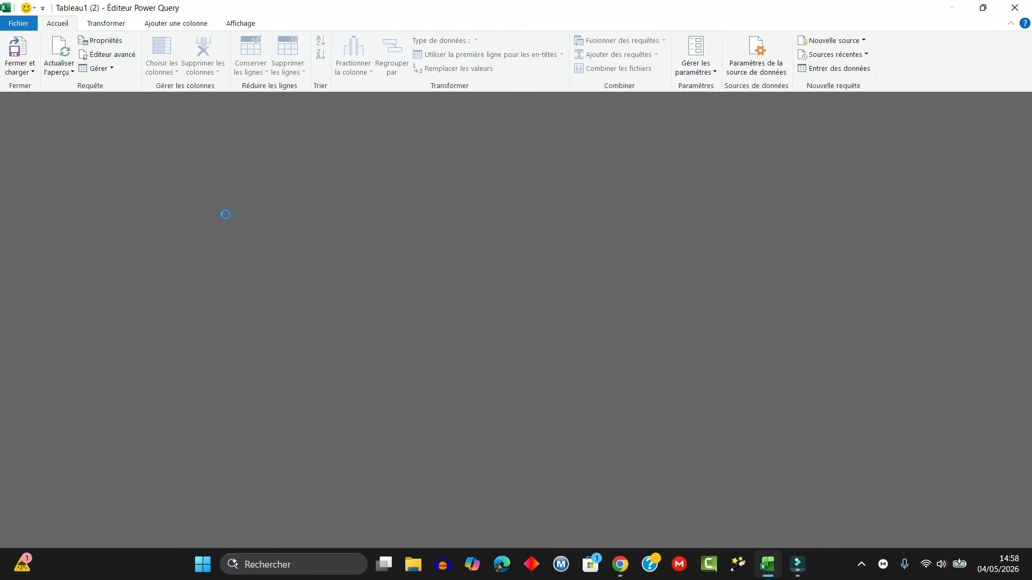
pyautogui.click(434, 160)
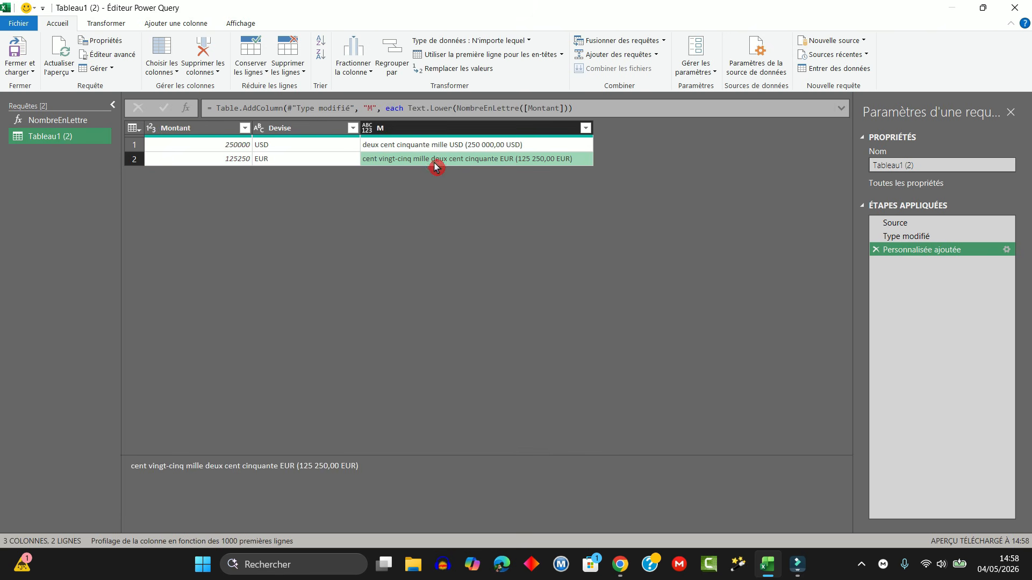
pyautogui.rightClick(937, 253)
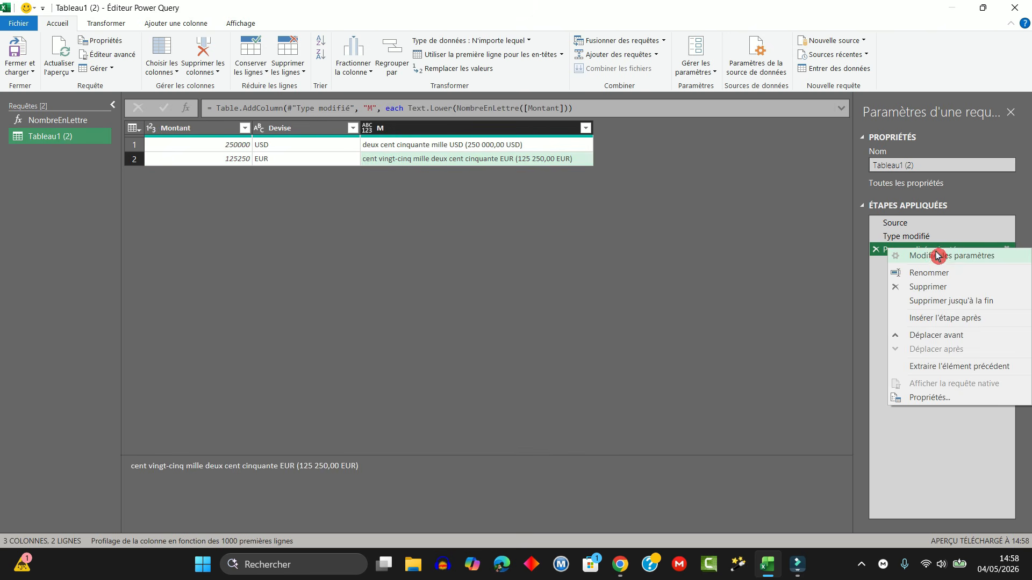
pyautogui.click(940, 260)
pyautogui.click(305, 245)
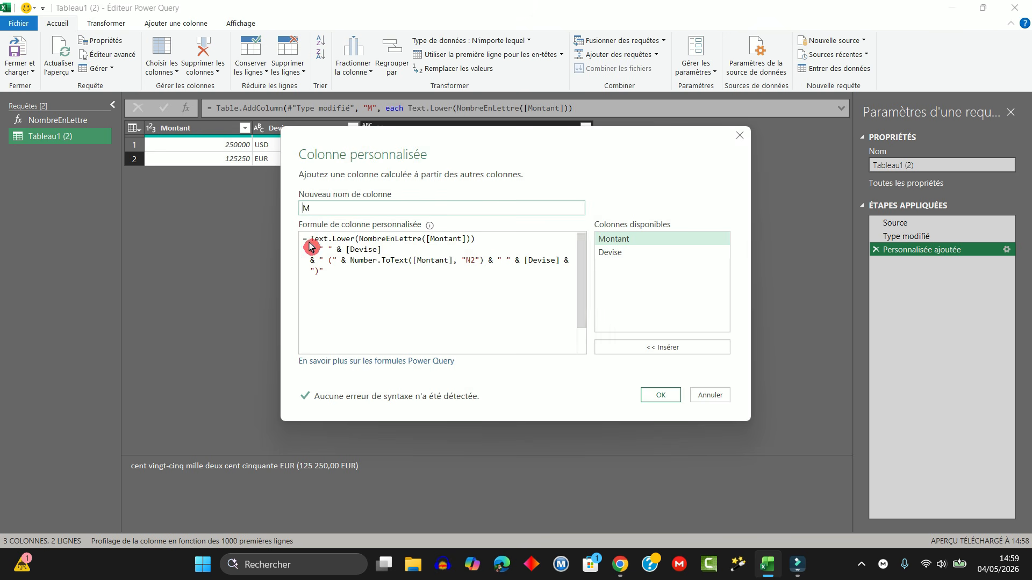
pyautogui.click(305, 245)
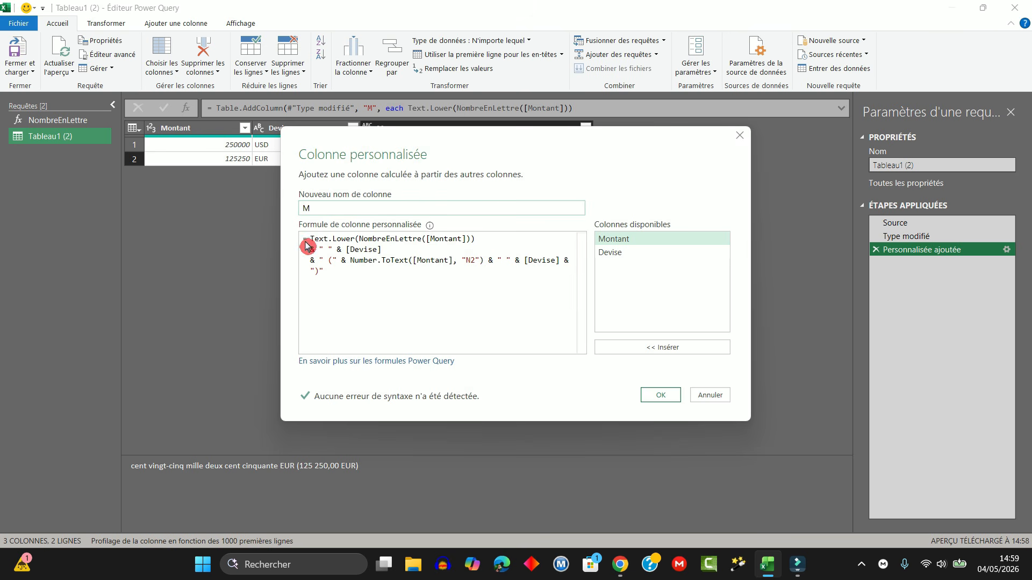
pyautogui.click(304, 243)
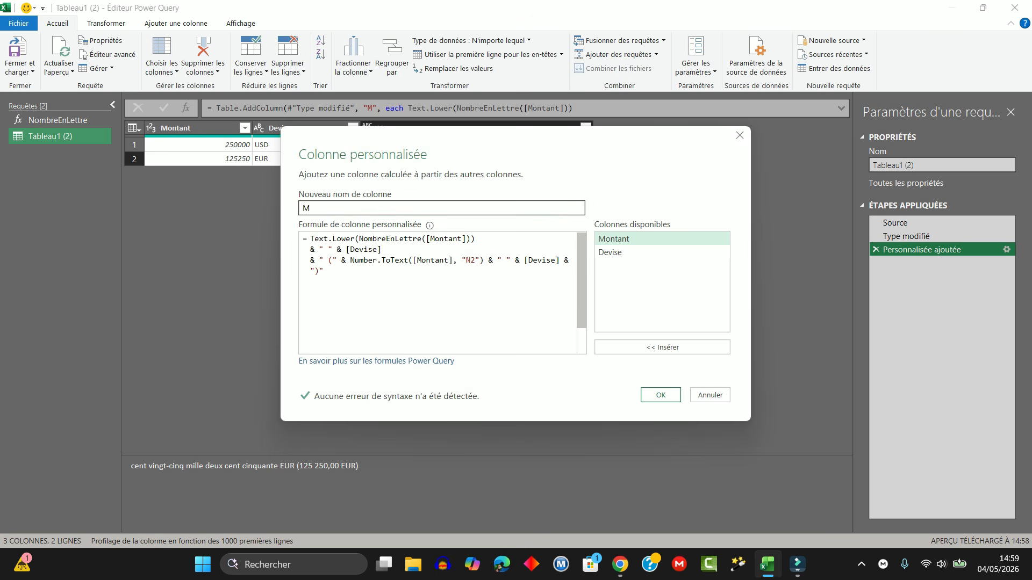
pyautogui.moveTo(325, 272); pyautogui.dragTo(310, 239)
pyautogui.hotkey('ctrl', 'c')
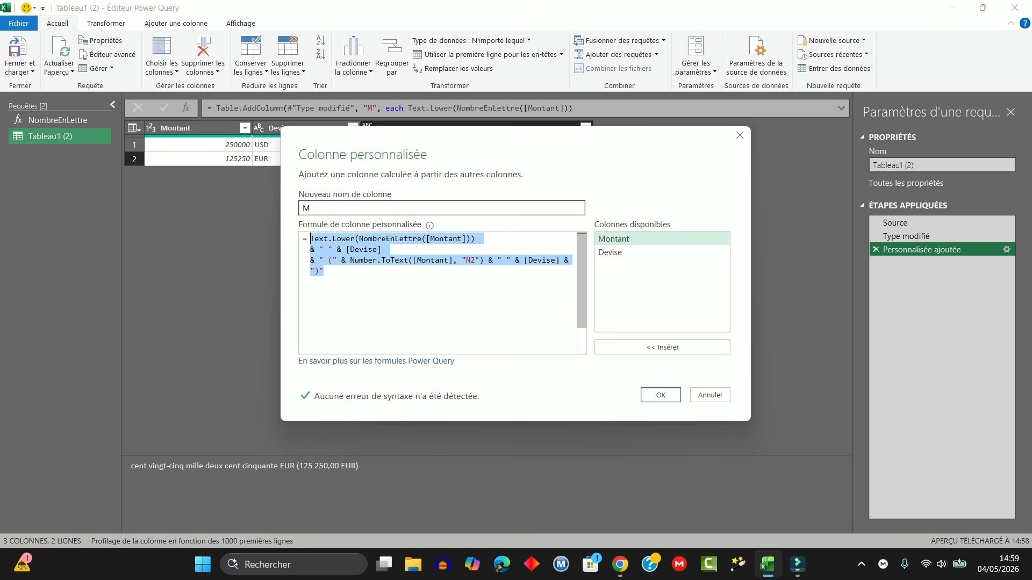
pyautogui.click(712, 396)
# Step: Close and load the query editor to return to the results table on the Tableau1 (2) sheet
pyautogui.click(27, 72)
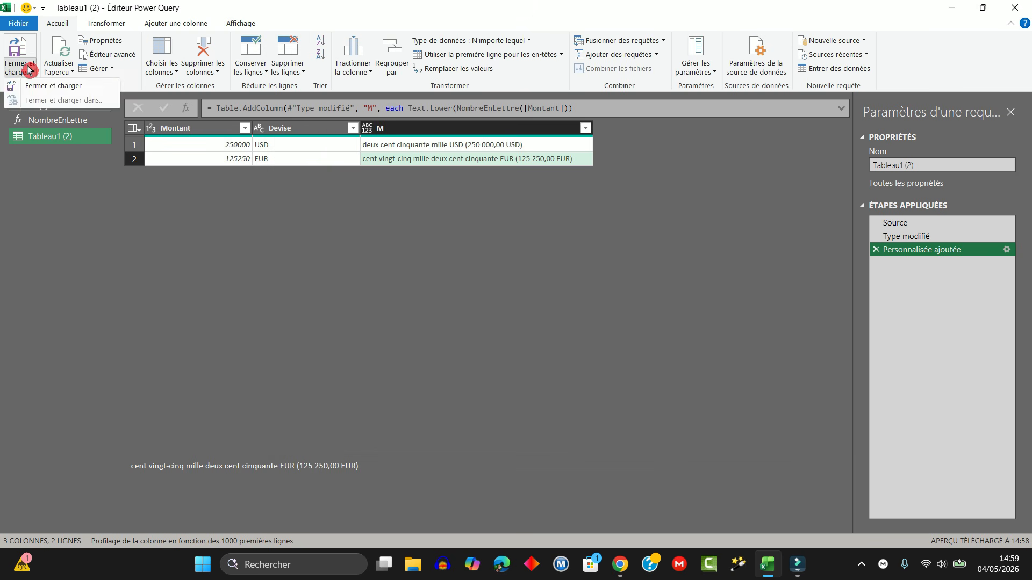
pyautogui.click(32, 85)
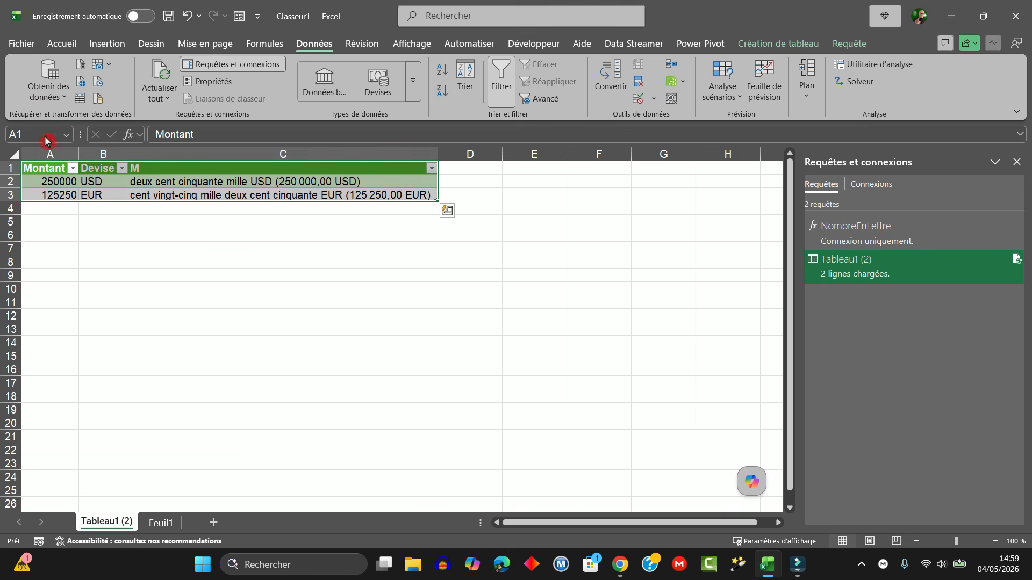
pyautogui.click(238, 262)
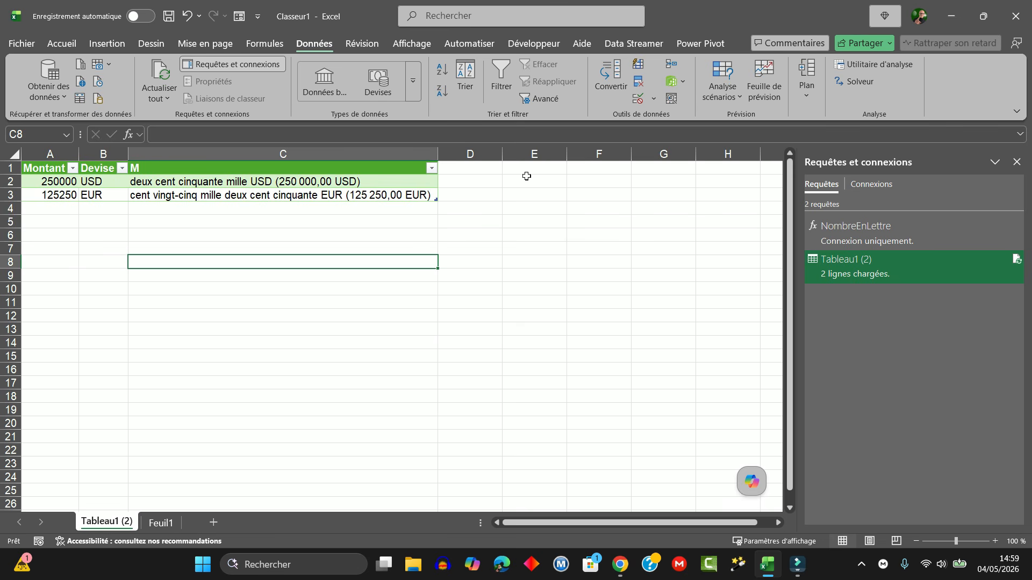
# Step: Insert a text box below the results table, paste the copied custom column formula into it, and shrink the box towards the text
pyautogui.click(112, 43)
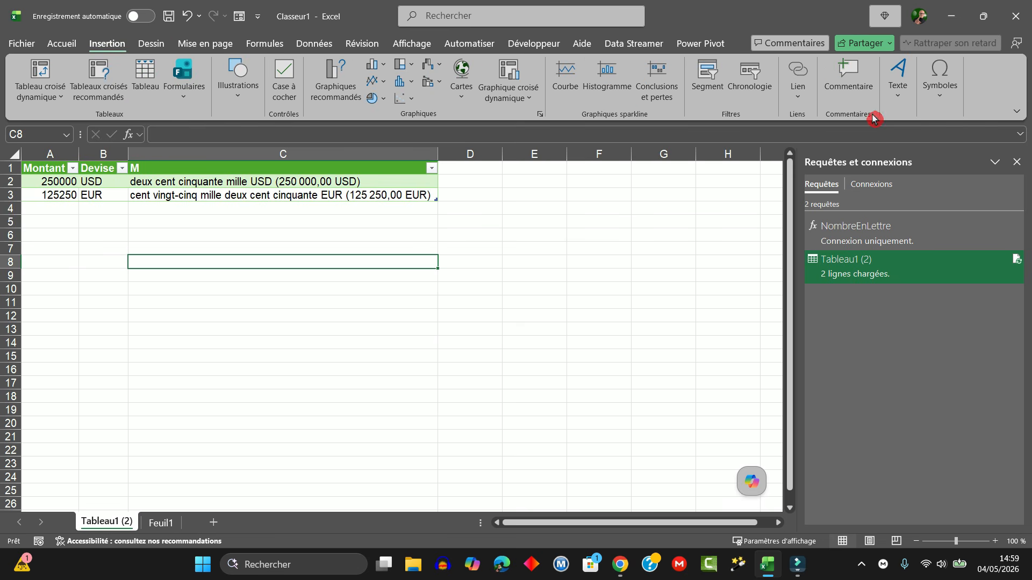
pyautogui.click(897, 80)
pyautogui.click(891, 141)
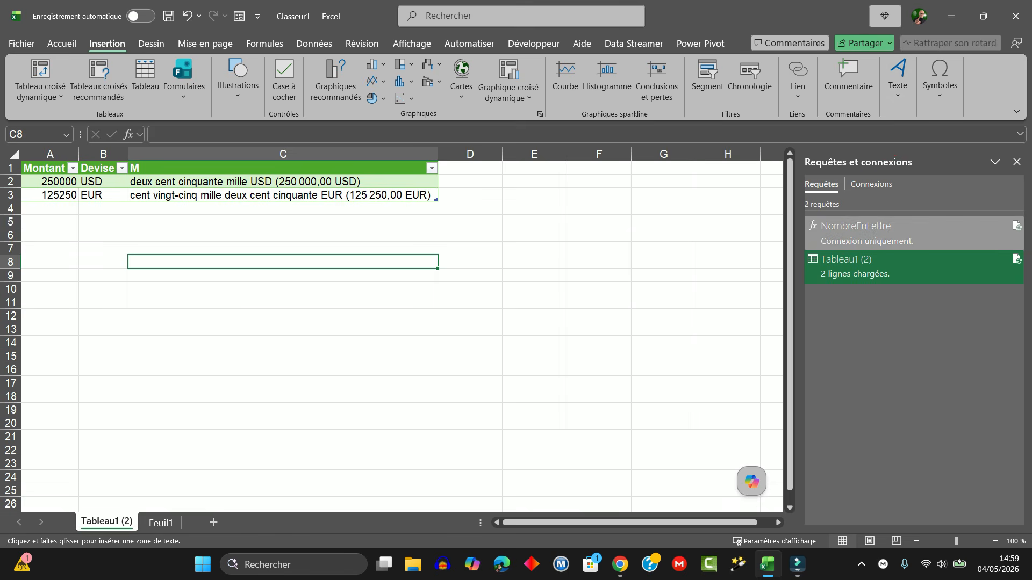
pyautogui.moveTo(132, 273); pyautogui.dragTo(496, 407)
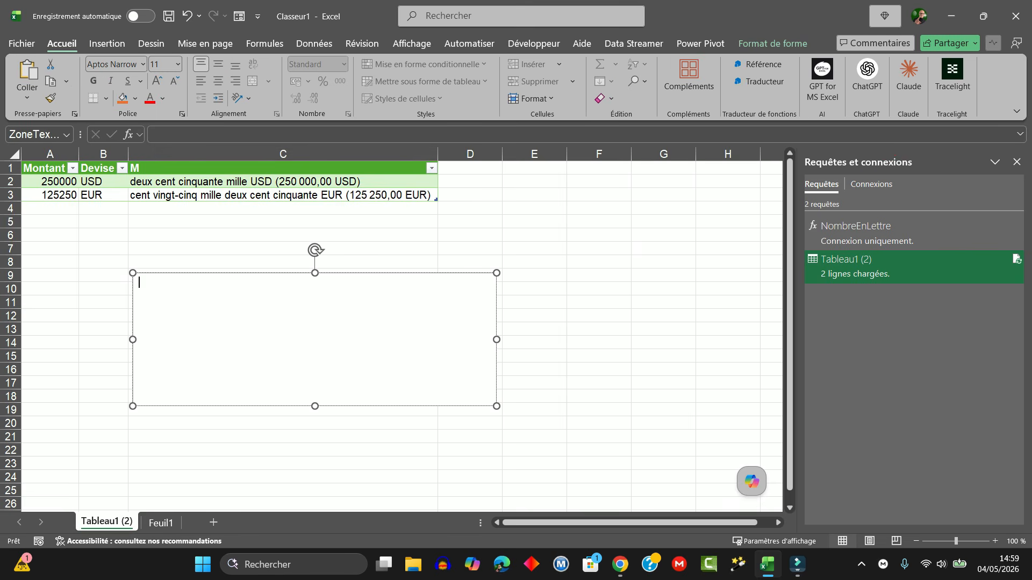
pyautogui.hotkey('ctrl', 'v')
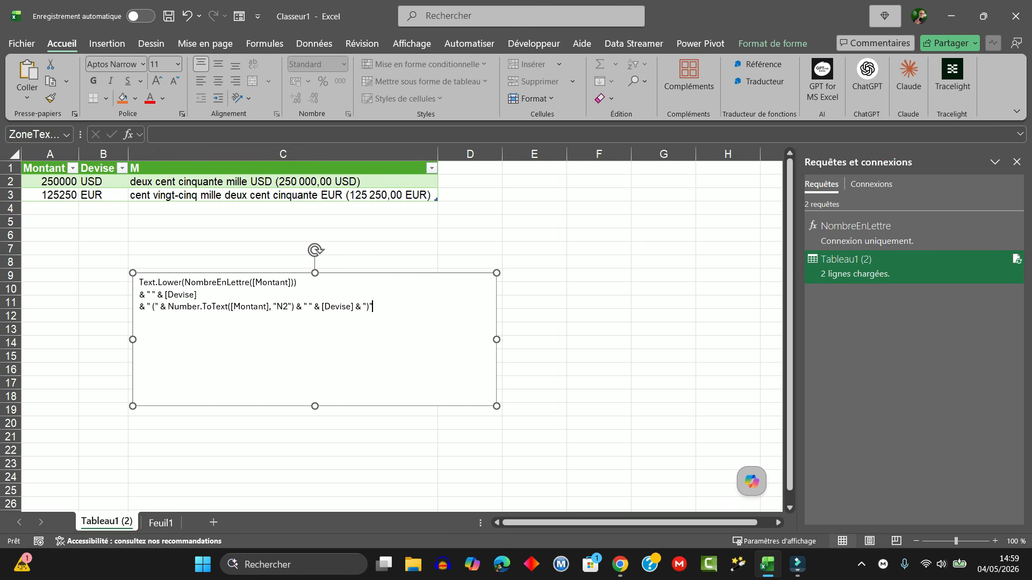
pyautogui.click(491, 410)
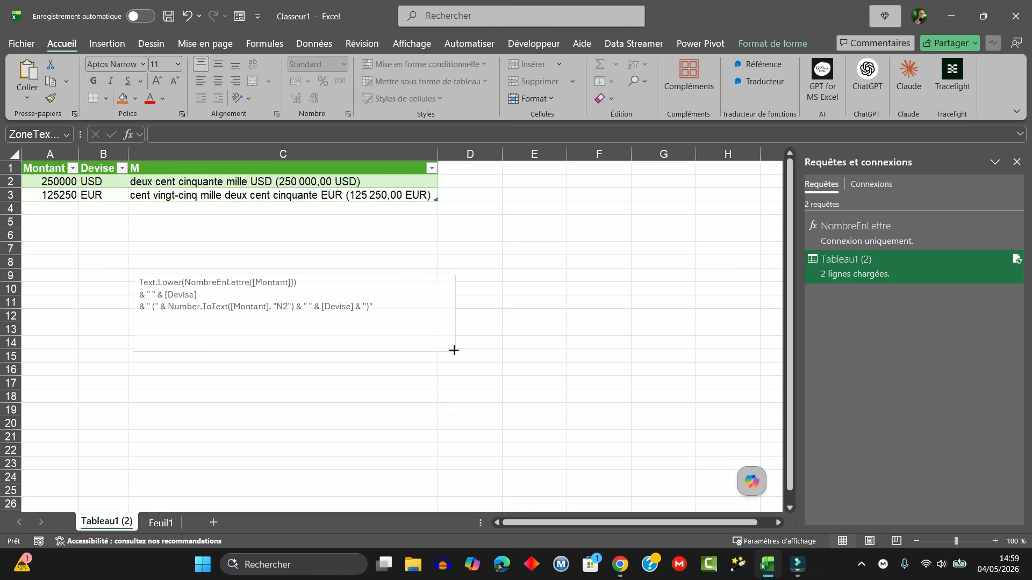